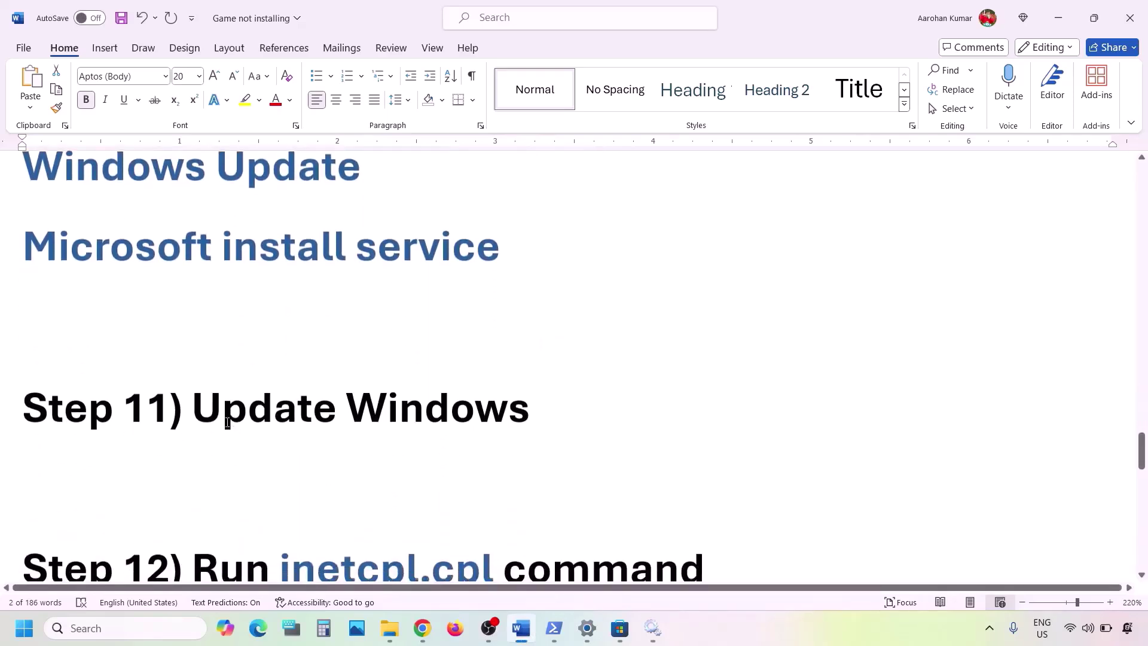
- Run a fresh Check for updates on the Windows Update page
left_click_drag(213, 418, 533, 414)
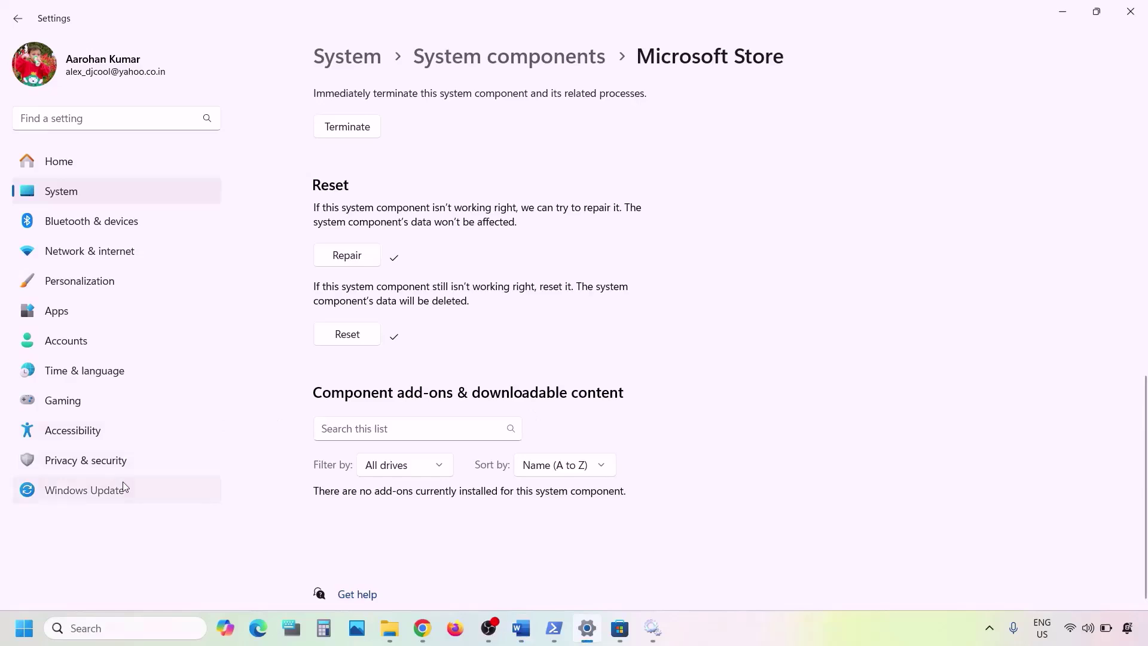
left_click(123, 482)
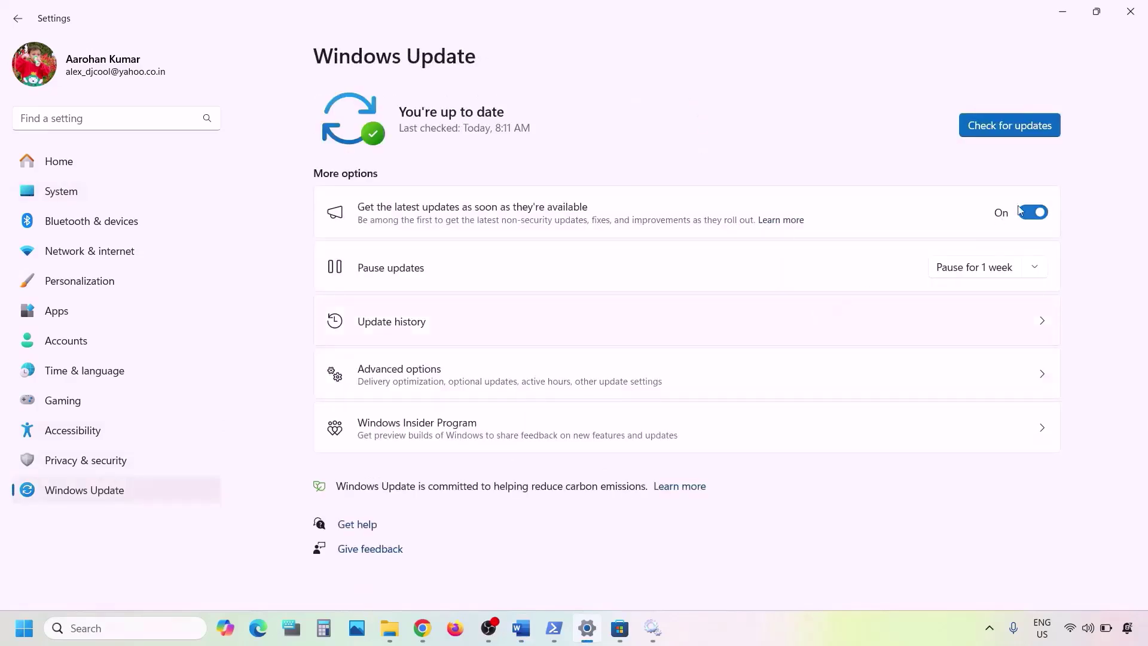
left_click(1034, 135)
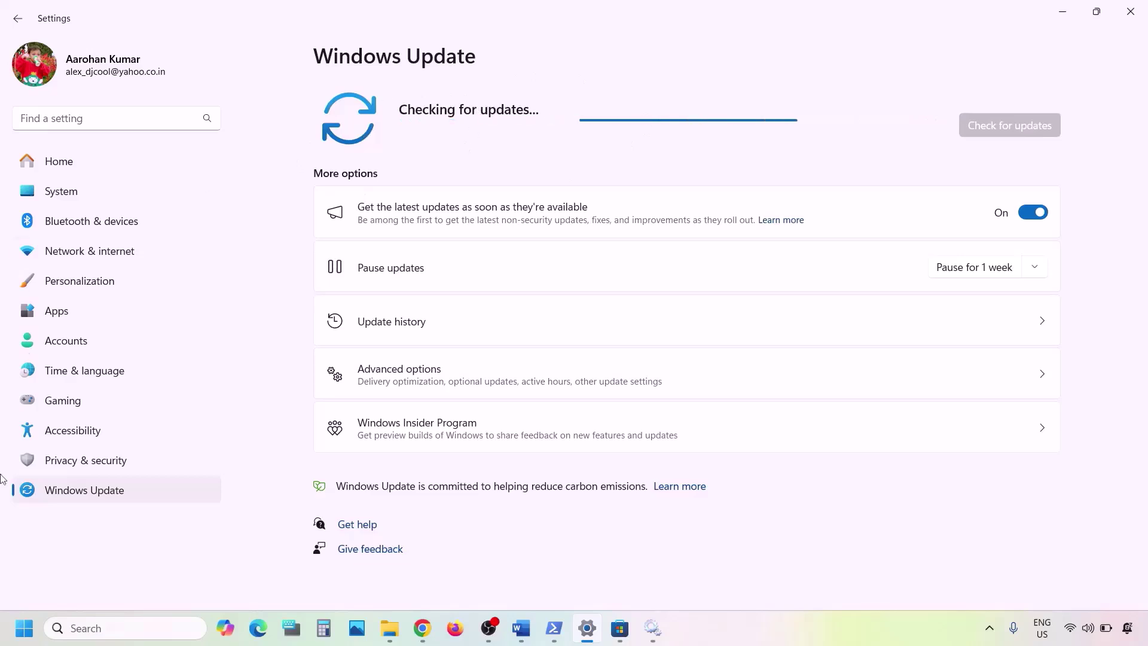
- Open and dismiss the Start menu's power options, then return to the troubleshooting notes
left_click(30, 629)
left_click(435, 577)
left_click(692, 523)
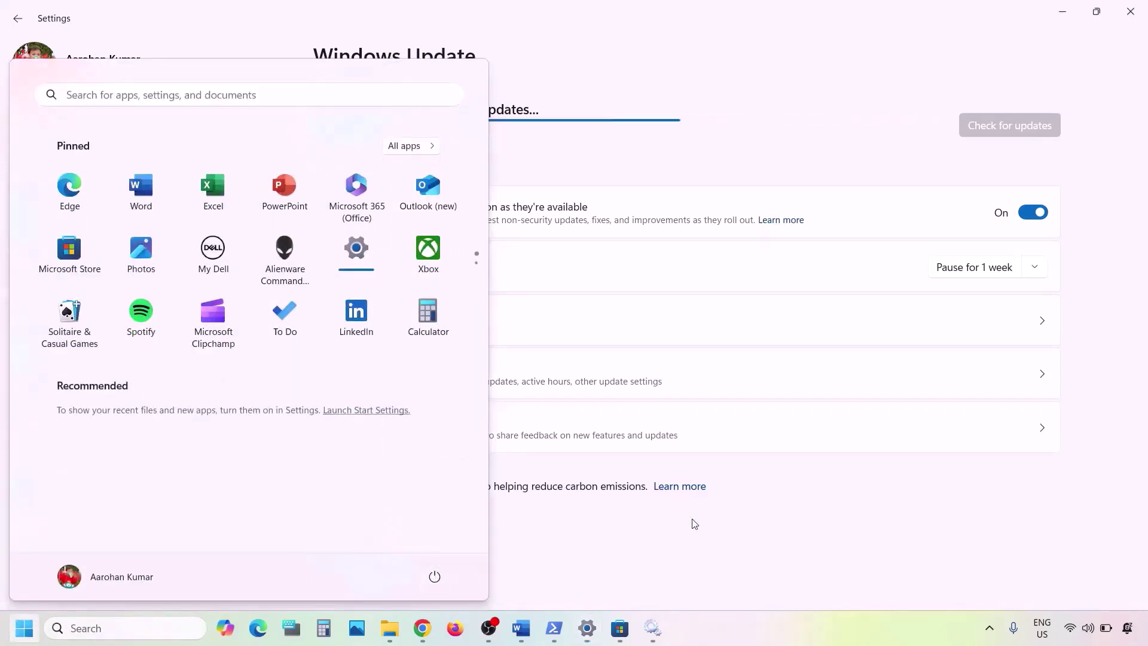
left_click(691, 523)
left_click(521, 628)
scroll(460, 436, "down", 3)
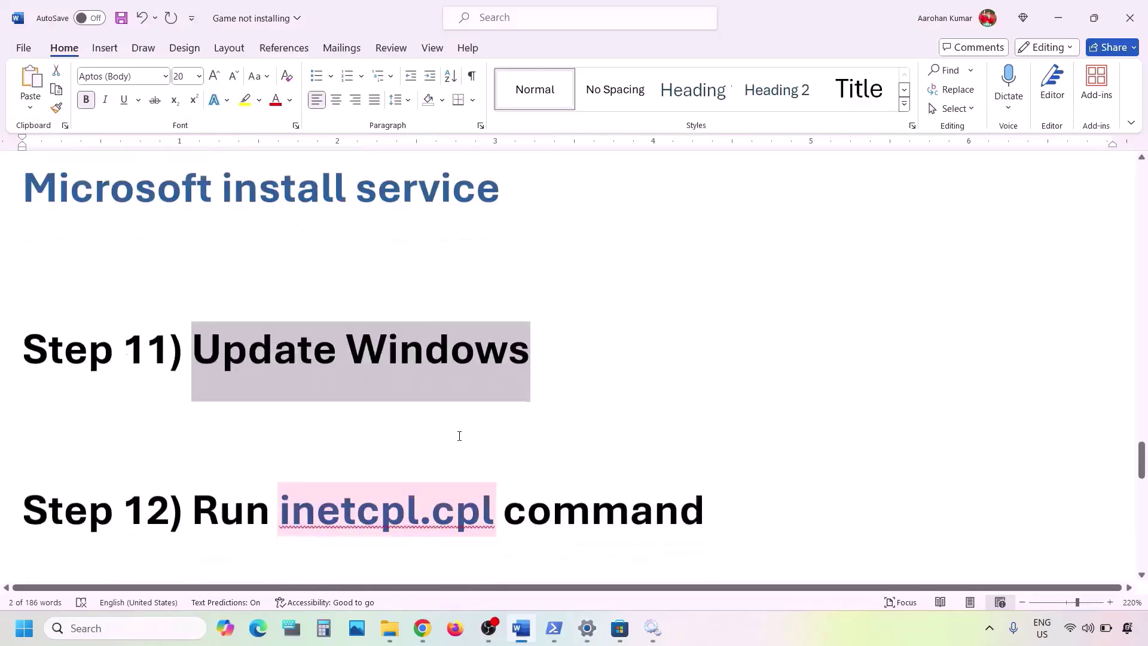
- Copy 'inetcpl.cpl' from Step 12 and open Internet Properties through Windows search
left_click_drag(500, 430, 305, 422)
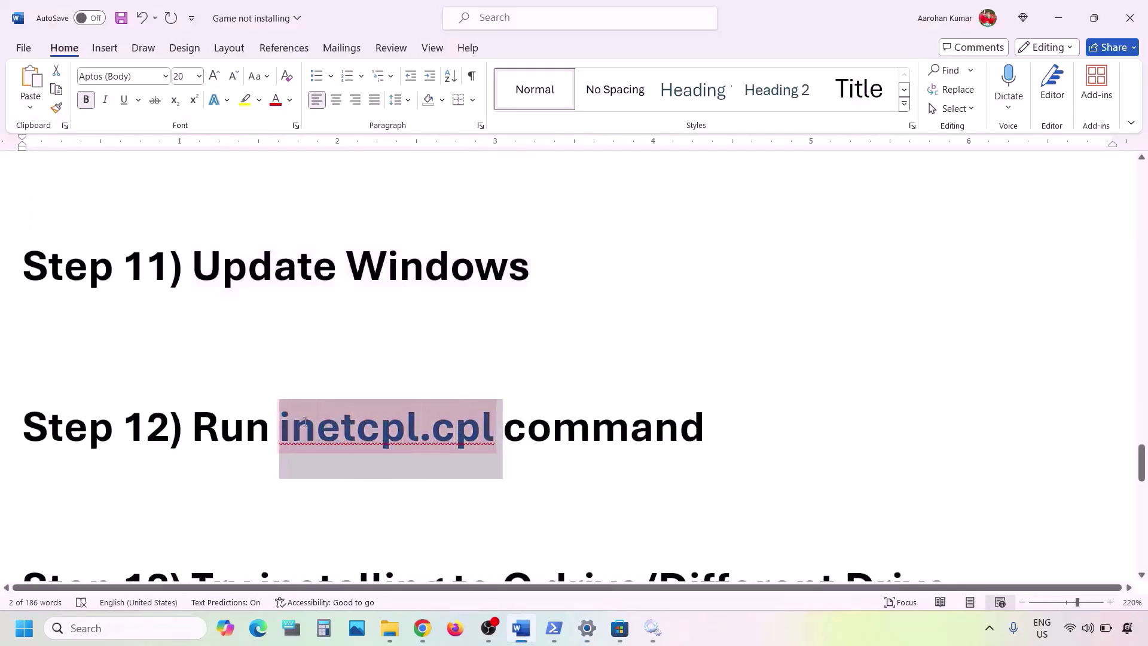
key("ctrl+c")
left_click(136, 630)
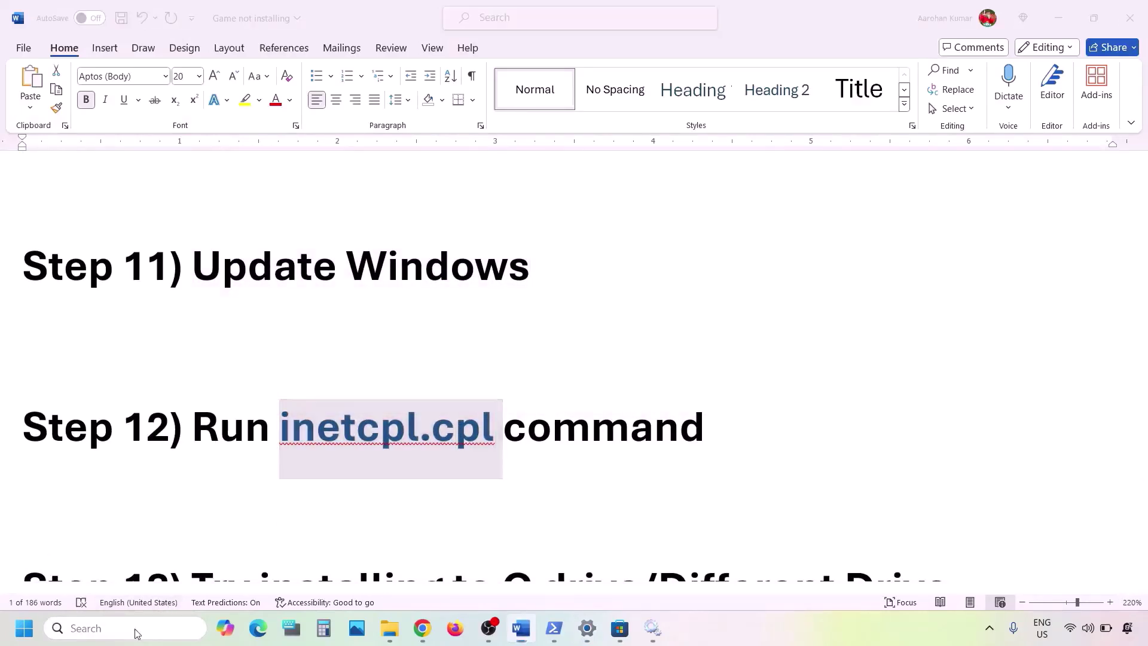
key("ctrl+v")
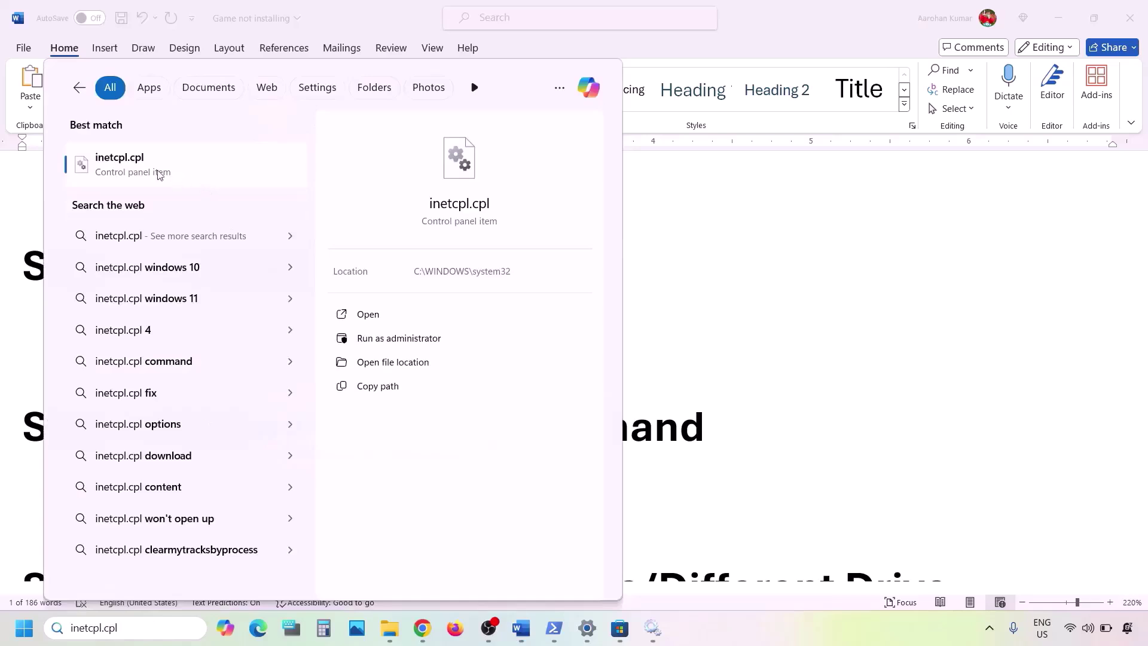
left_click(158, 170)
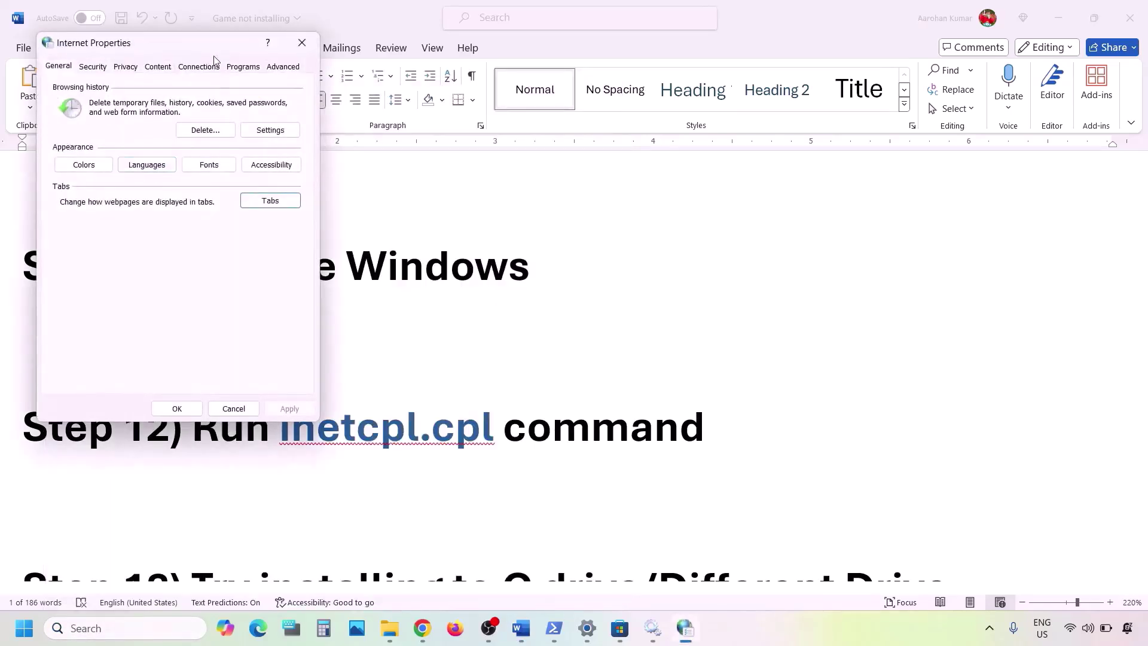
- Enable Use TLS 1.3 on the Advanced tab and apply it
left_click(287, 72)
left_click_drag(233, 49, 543, 116)
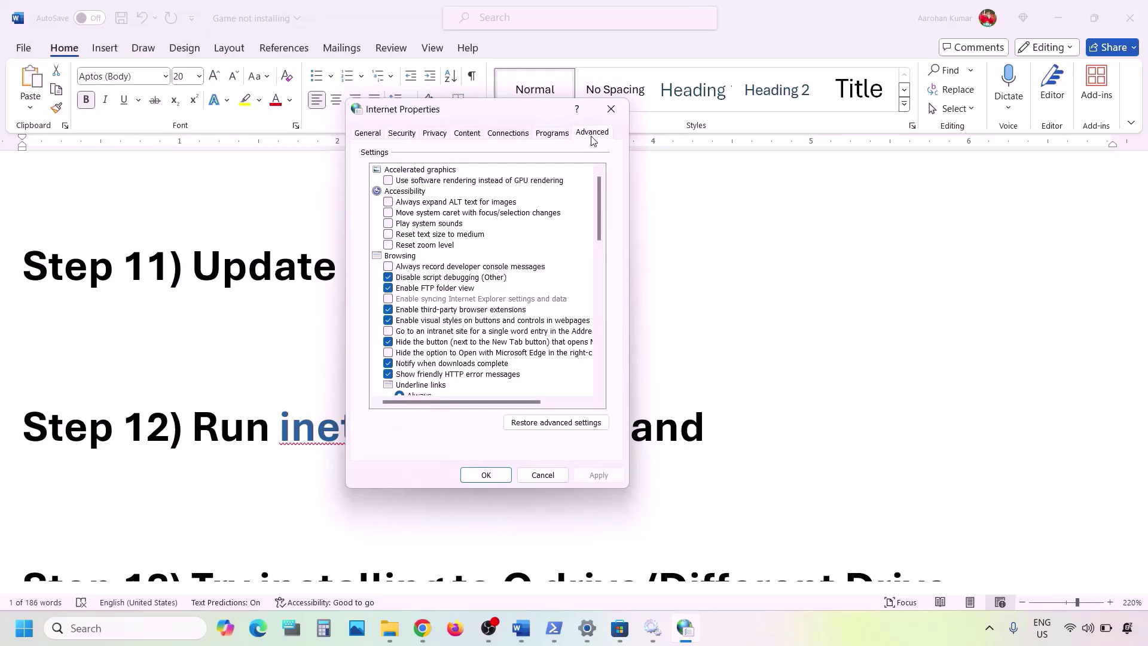
scroll(459, 292, "down", 15)
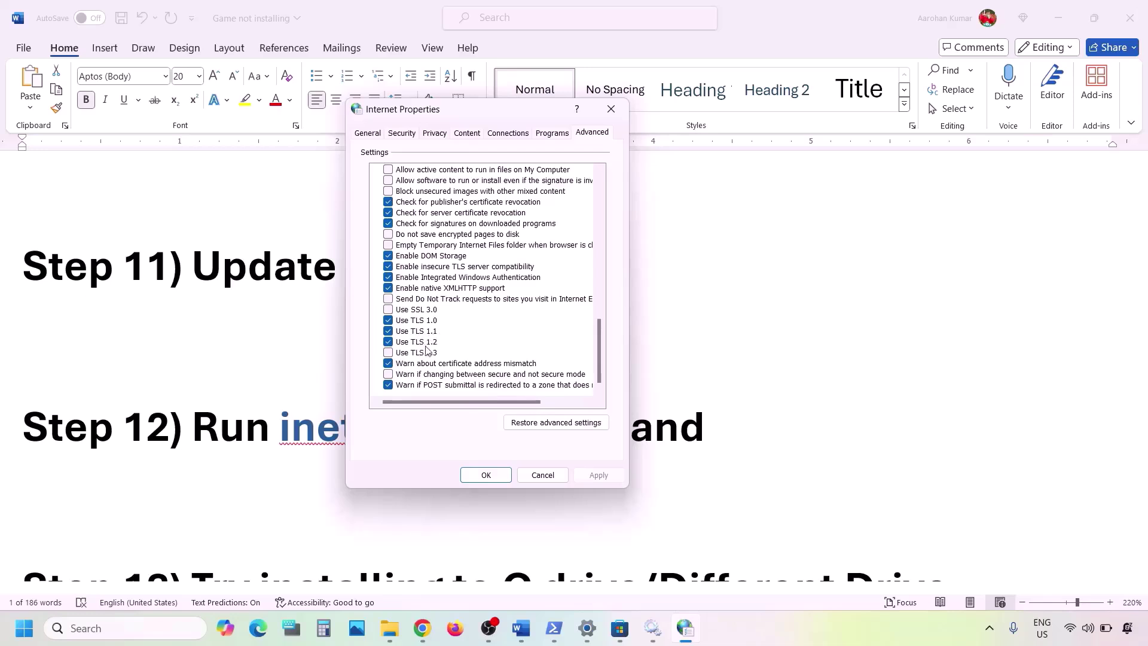
left_click(388, 353)
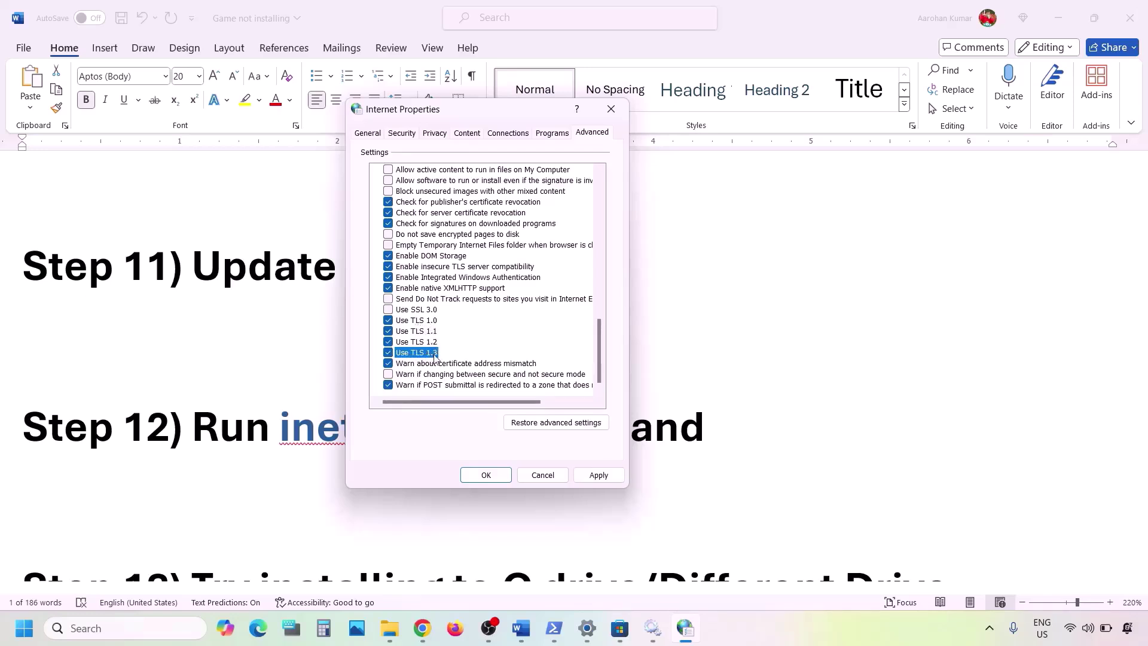
left_click(595, 475)
left_click(464, 475)
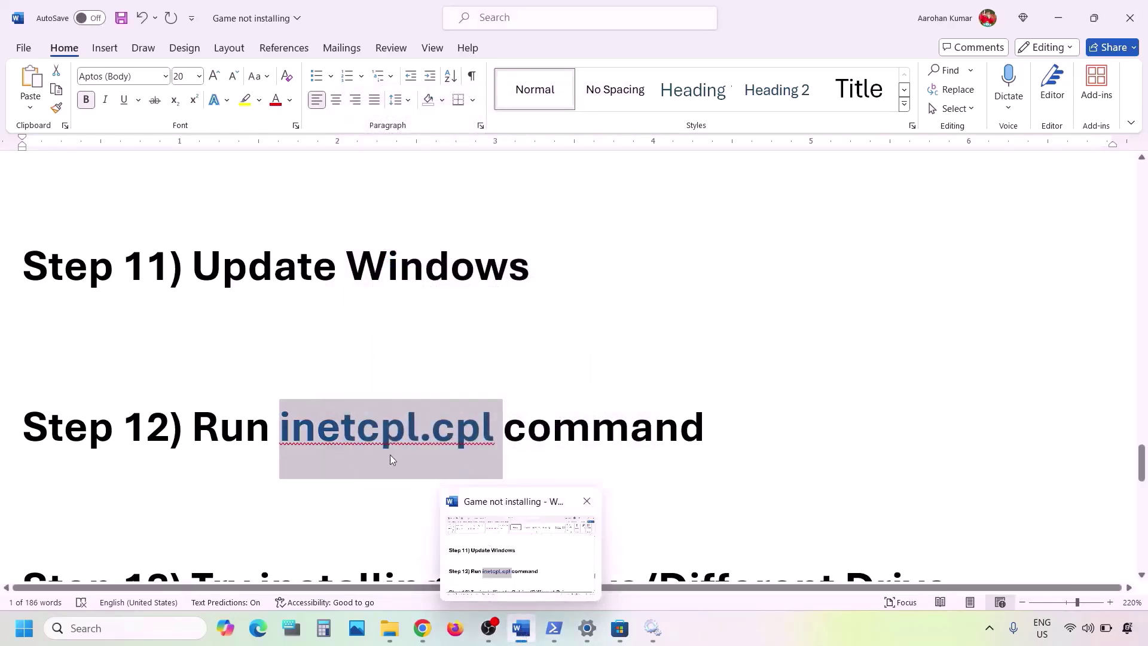
- Highlight the Step 13 instruction, then go to System > Storage in Settings
scroll(388, 452, "down", 4)
scroll(388, 452, "up", 1)
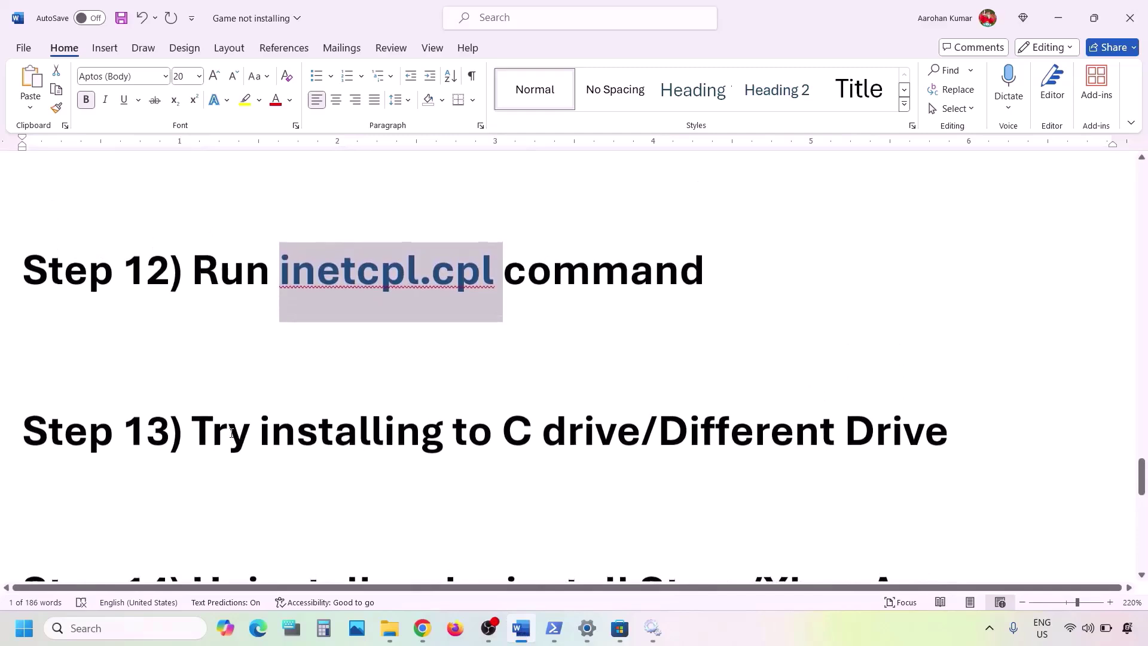
left_click_drag(192, 430, 775, 436)
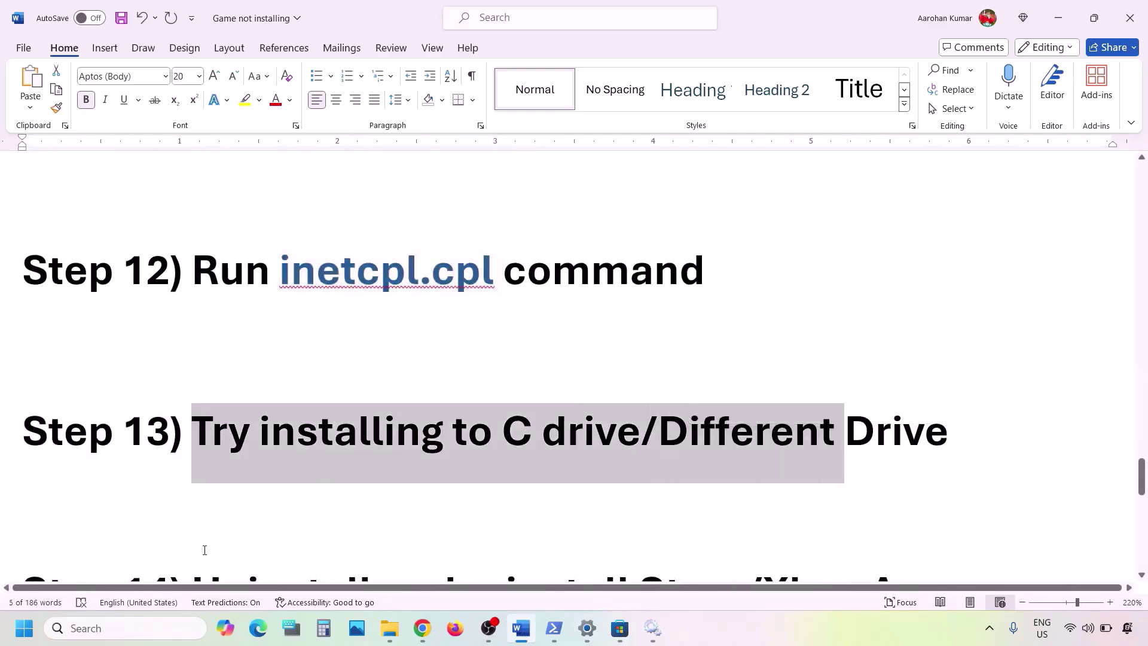
key("alt+Tab")
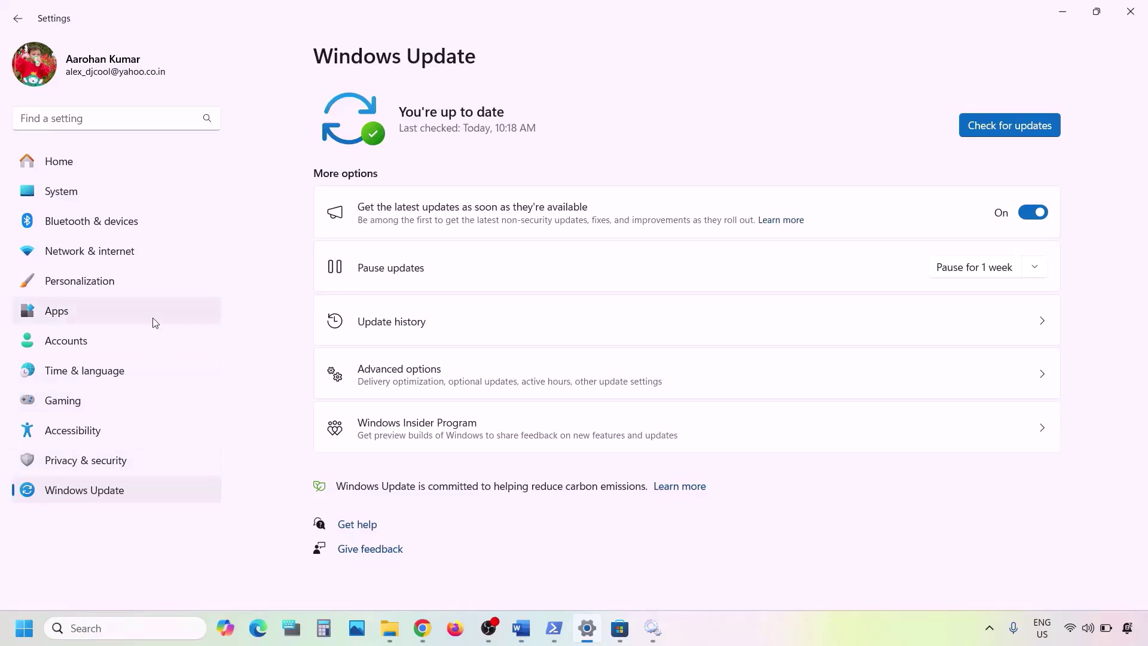
left_click(62, 181)
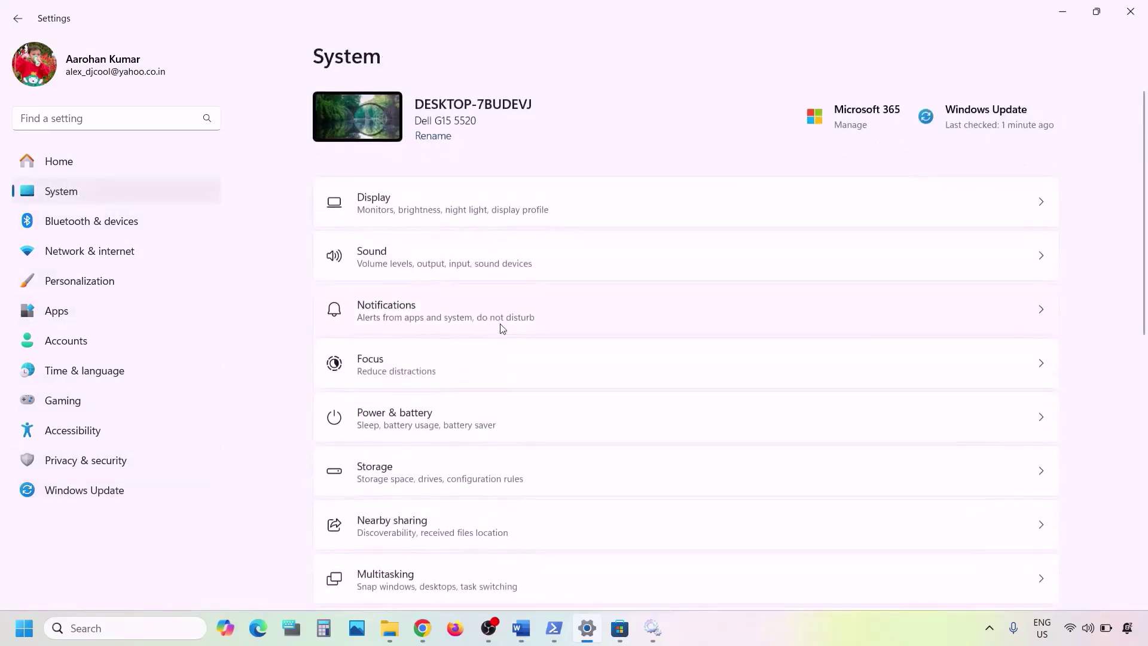
scroll(500, 328, "down", 2)
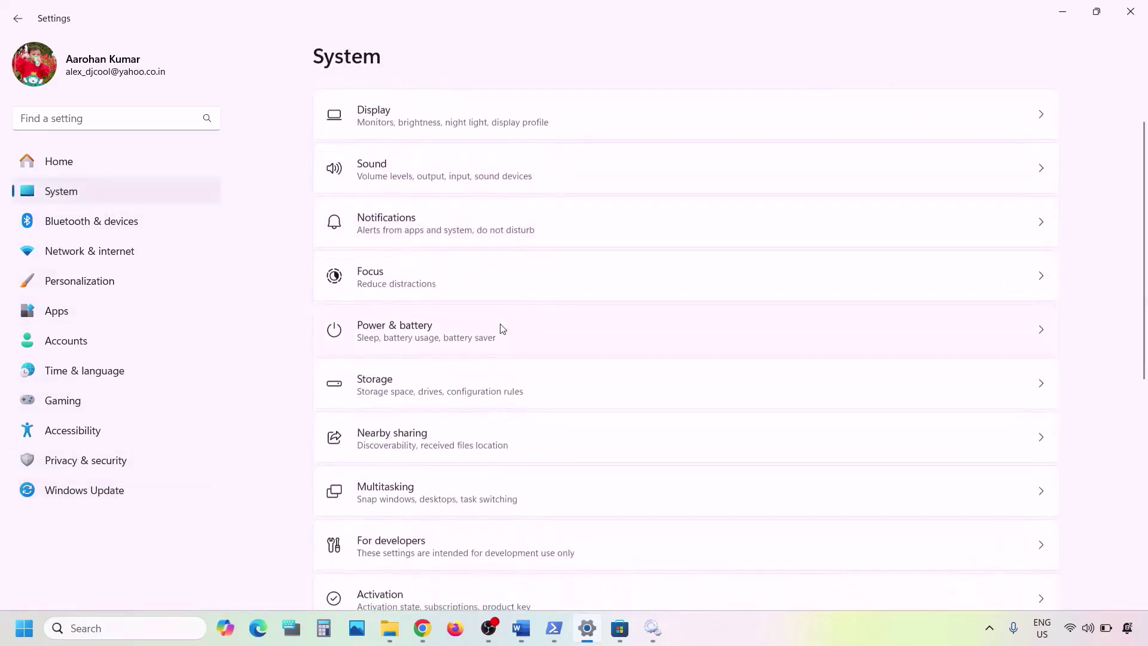
left_click(395, 395)
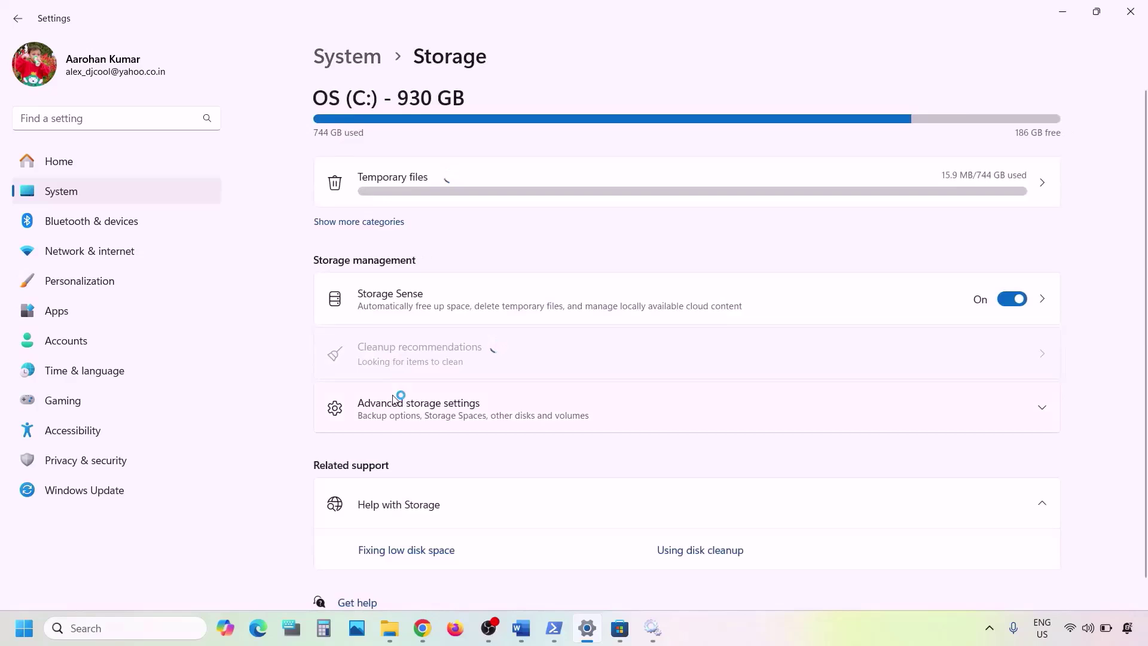
- Expand Advanced storage settings and open 'Where new content is saved'
scroll(398, 399, "down", 1)
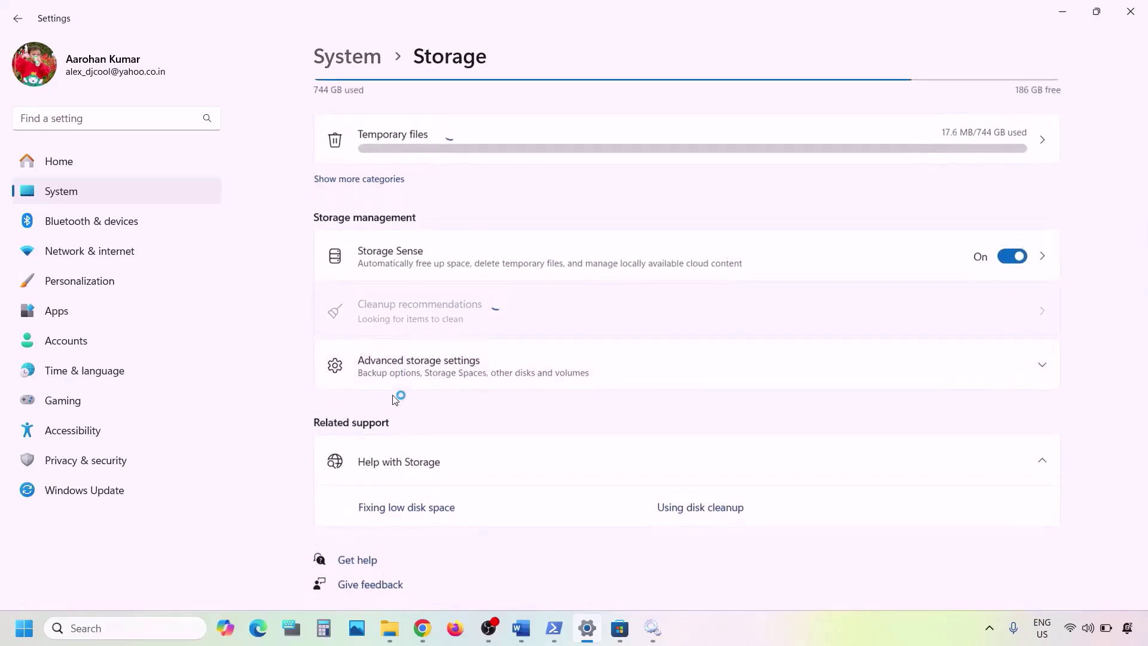
left_click(446, 373)
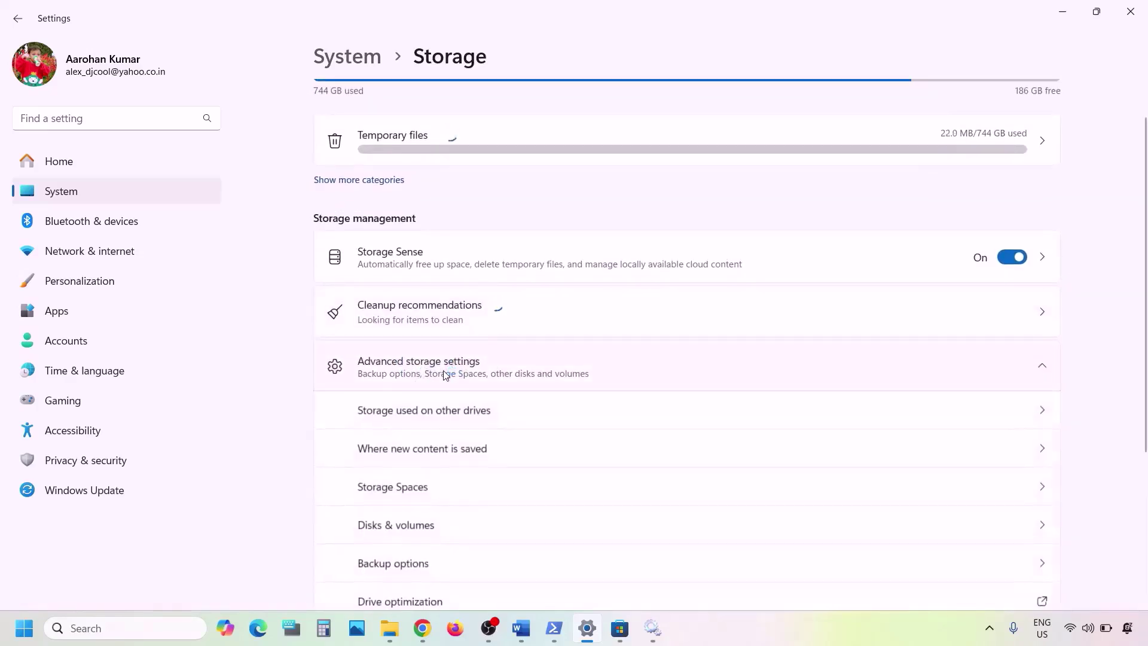
scroll(444, 375, "down", 2)
scroll(463, 343, "down", 1)
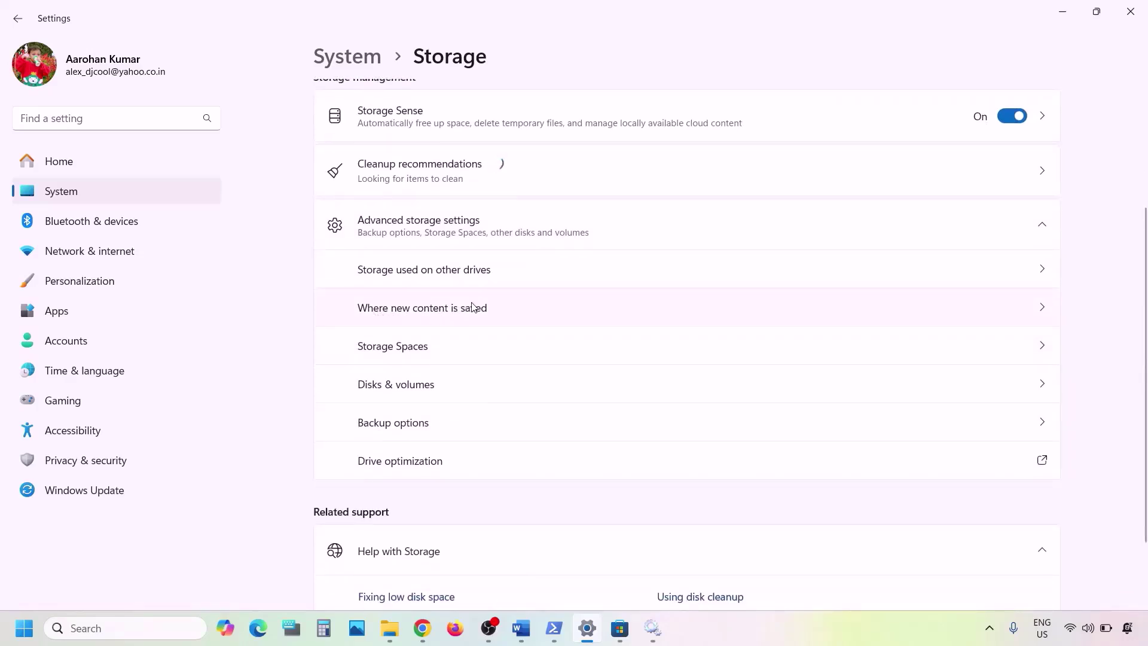
scroll(751, 389, "down", 2)
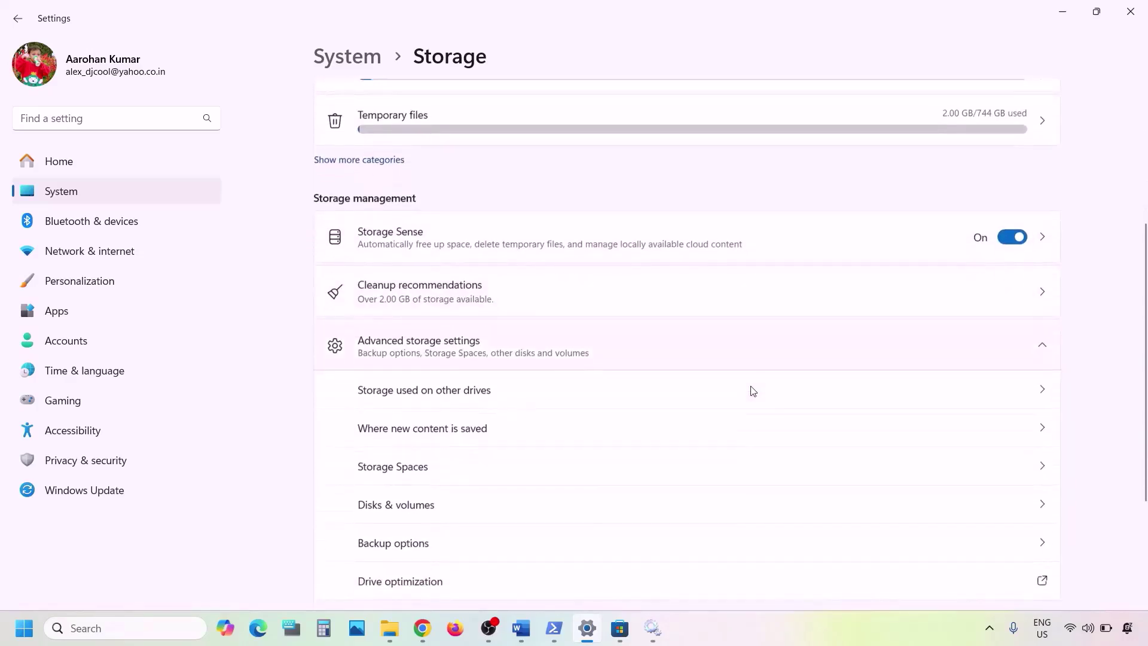
left_click(507, 436)
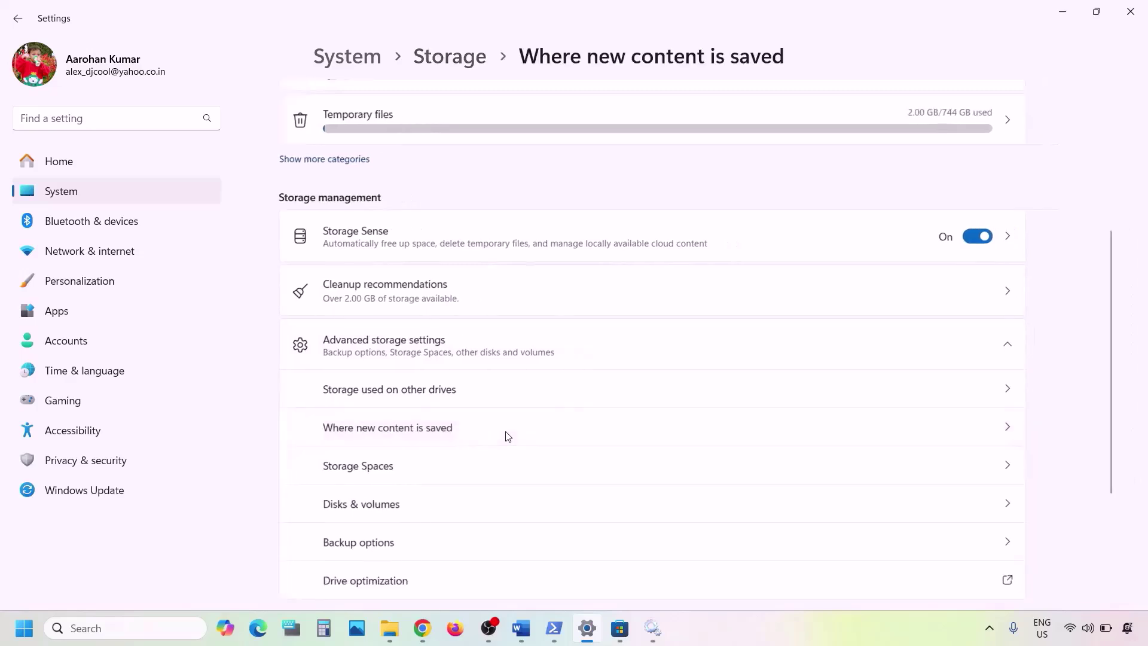
- Check the 'New apps will save to' drive list, keeping OS (C:)
left_click(394, 169)
left_click(456, 174)
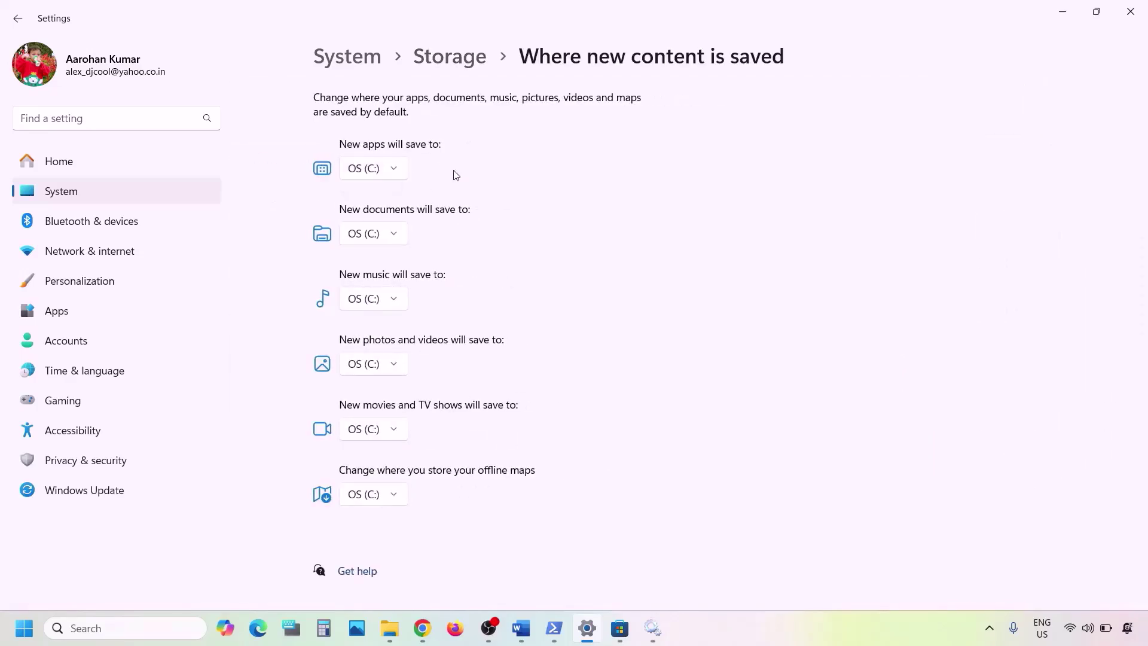
left_click(400, 172)
left_click(445, 173)
left_click(399, 174)
left_click(442, 175)
- Recheck the notes, reconfirm OS (C:) for new apps, and minimize Settings
left_click(533, 635)
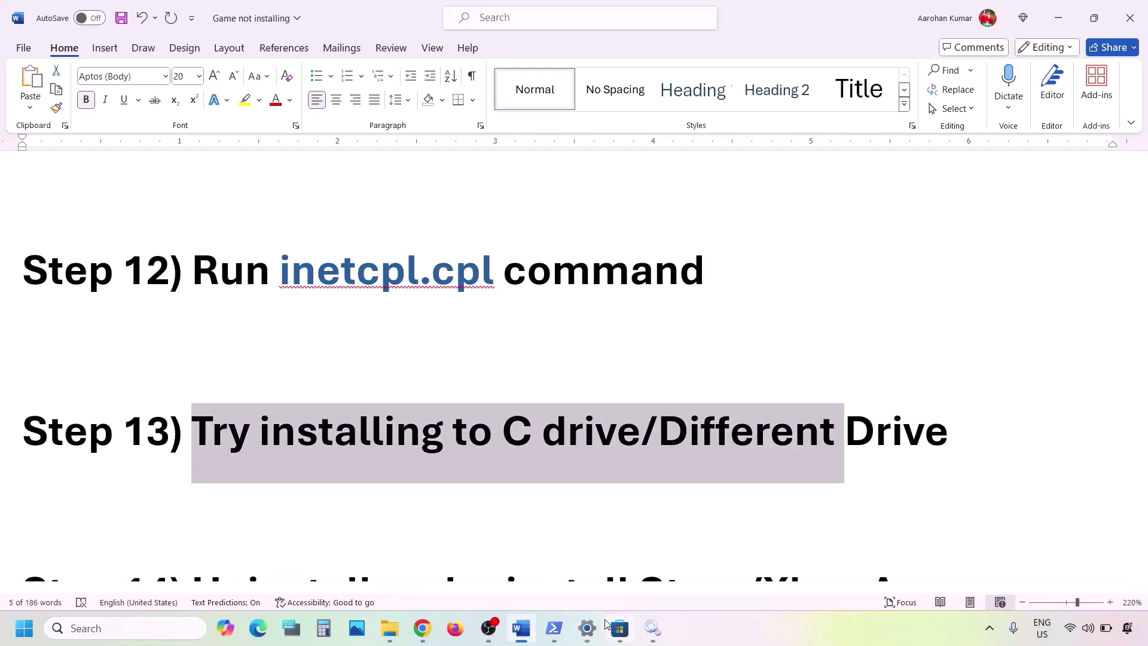
left_click(583, 630)
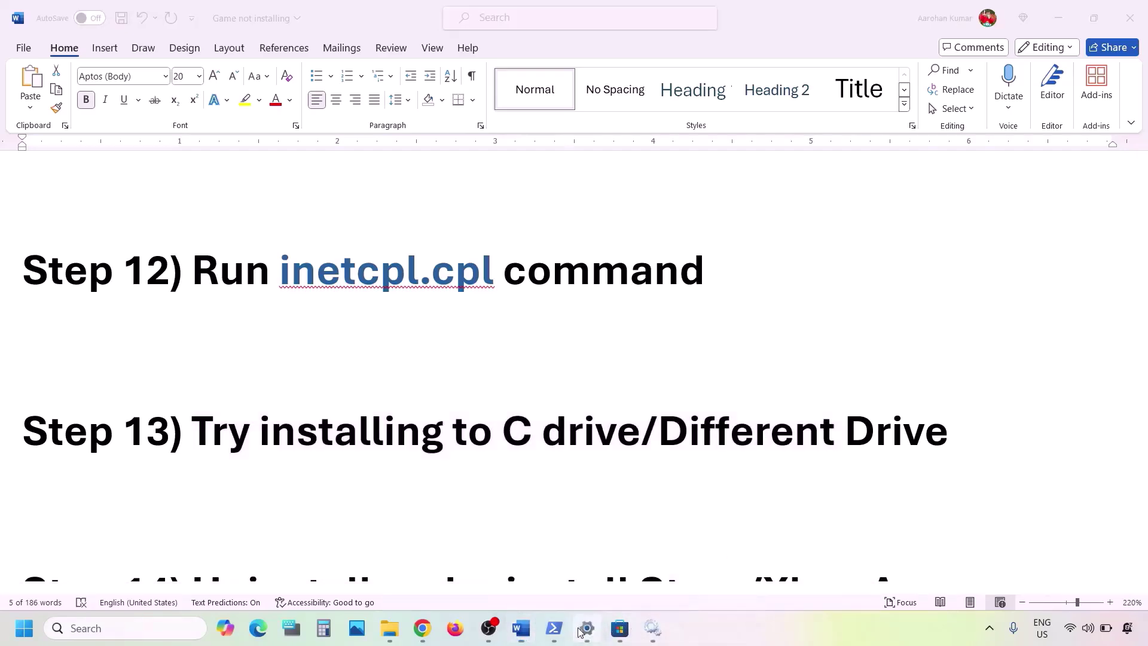
left_click(394, 174)
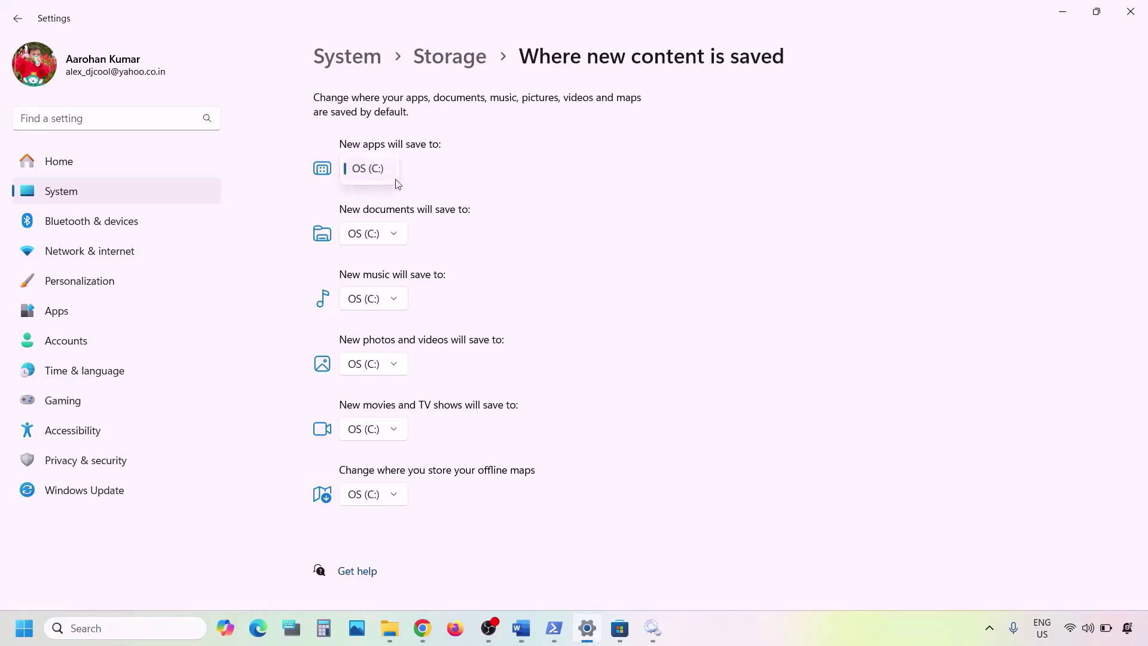
left_click(476, 172)
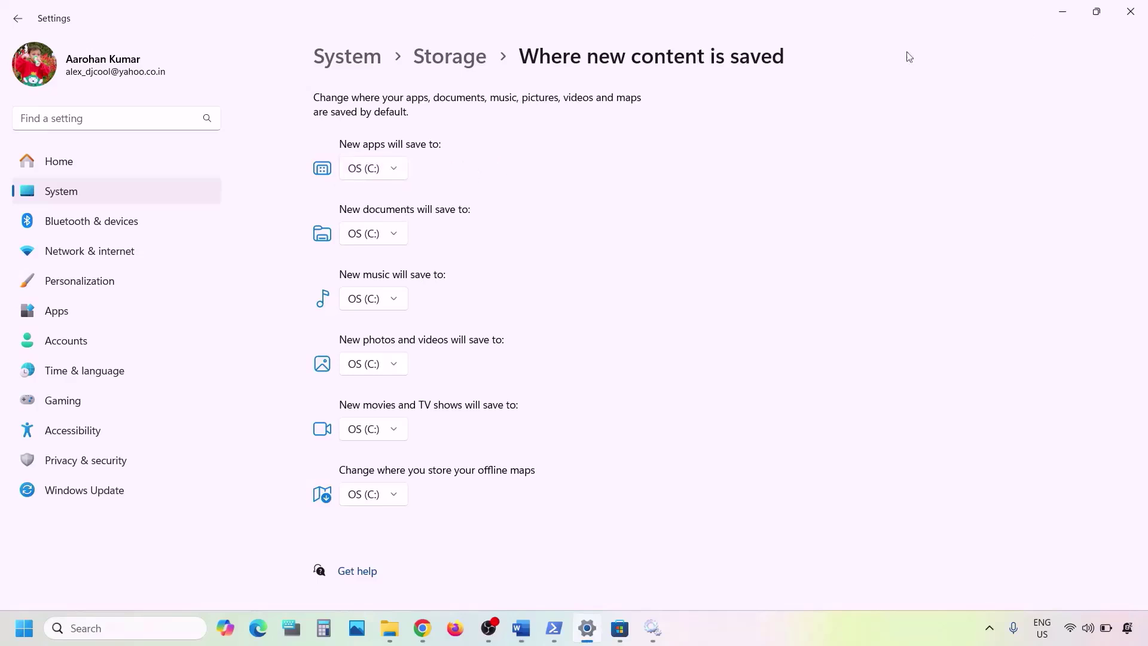
left_click(1062, 11)
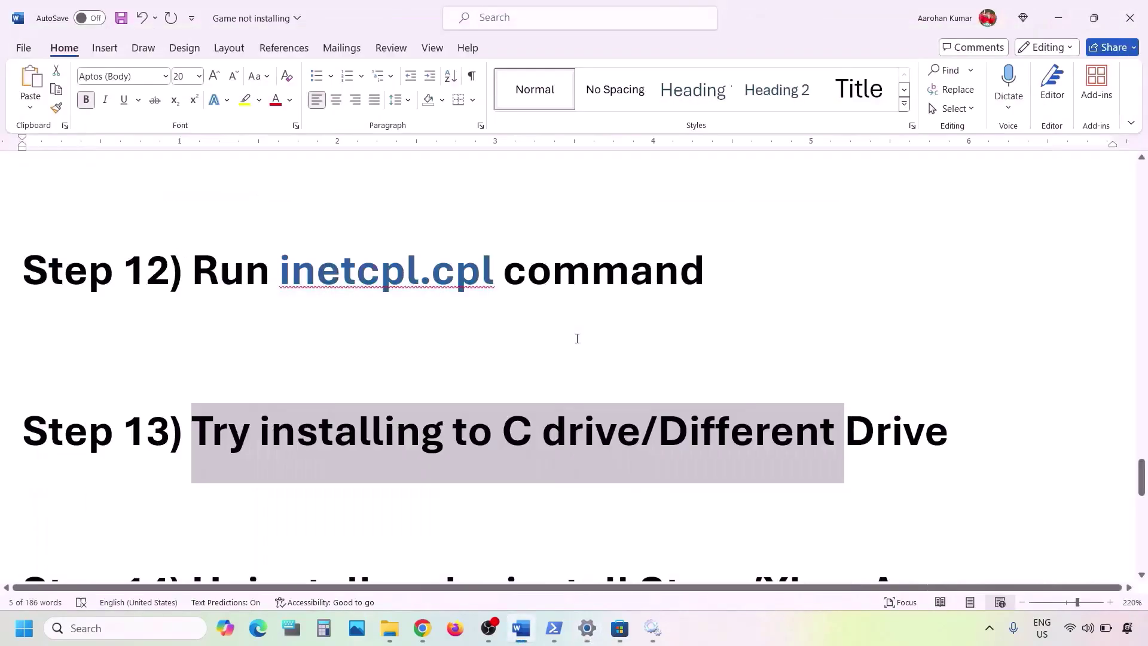
- Highlight 'C drive/Different' in Step 13 and the Step 14 heading
left_click(487, 430)
left_click_drag(503, 430, 903, 435)
left_click(687, 434)
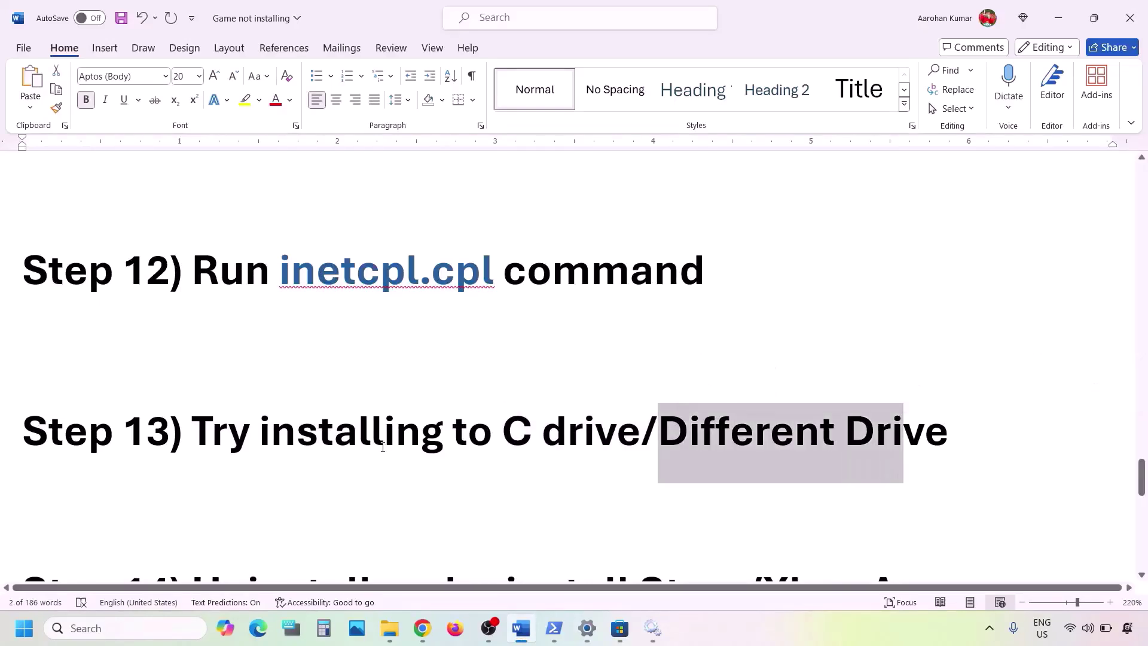
scroll(382, 446, "down", 3)
scroll(383, 446, "down", 4)
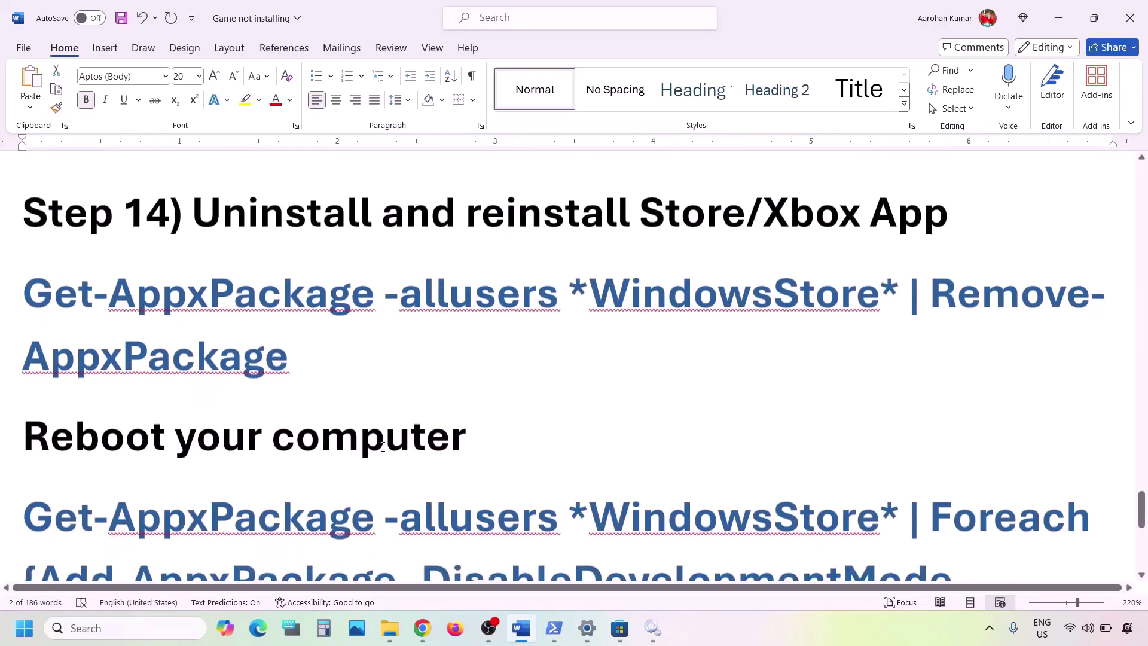
left_click_drag(224, 222, 949, 222)
- Uninstall the Xbox app found by searching 'xbox' in Windows search
left_click(143, 633)
type("xbox")
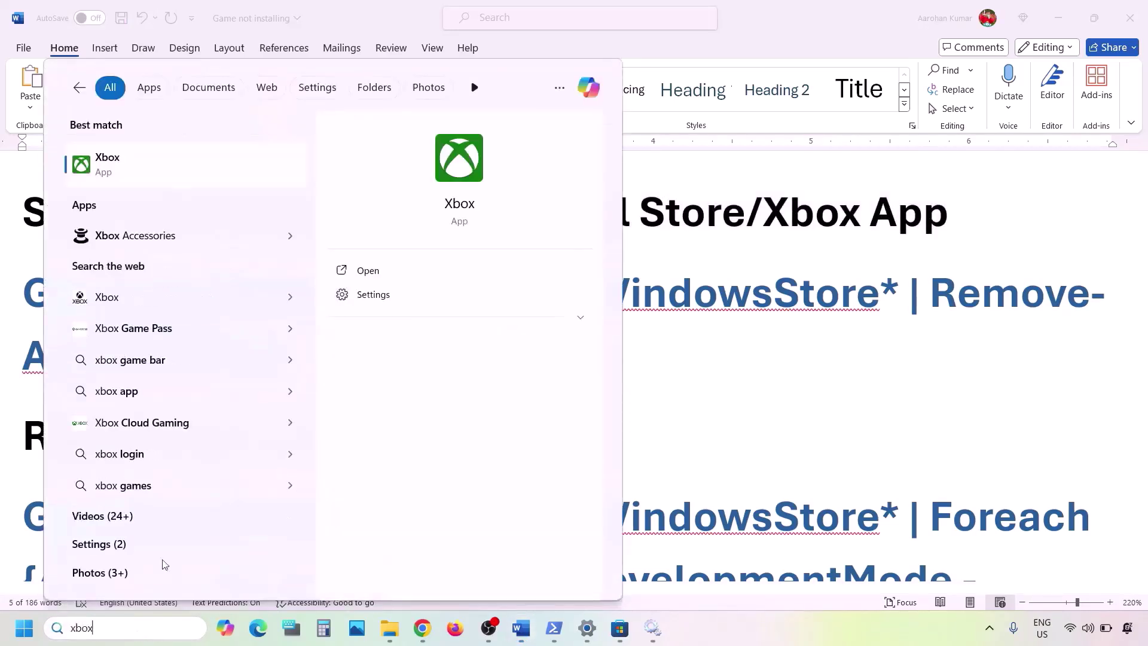
right_click(126, 169)
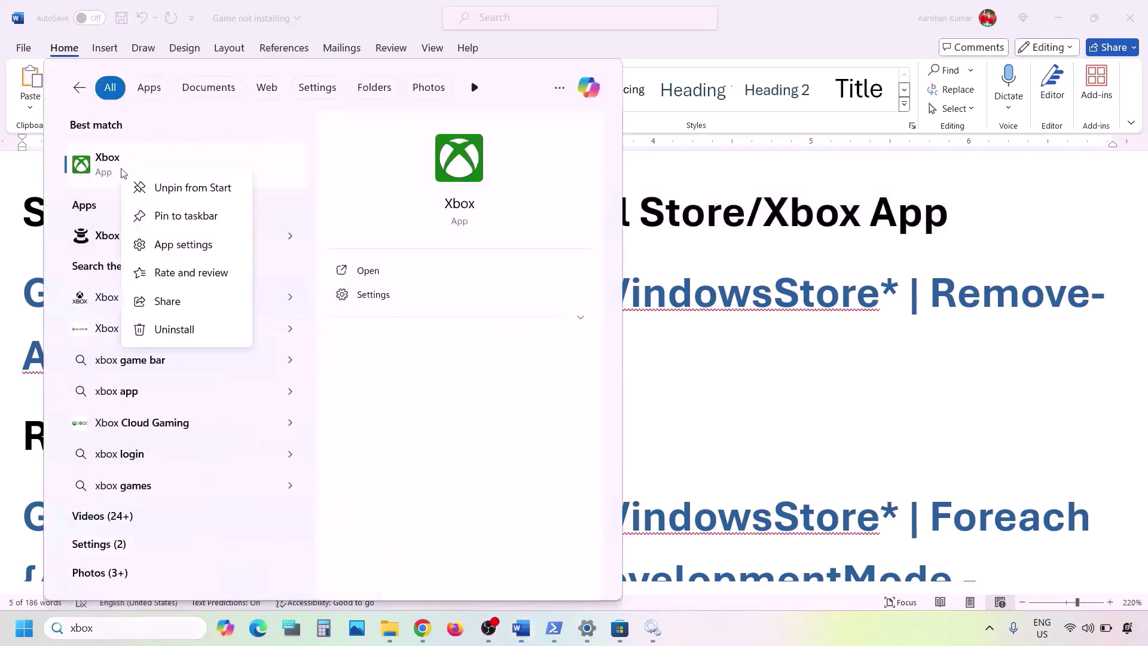
left_click(176, 329)
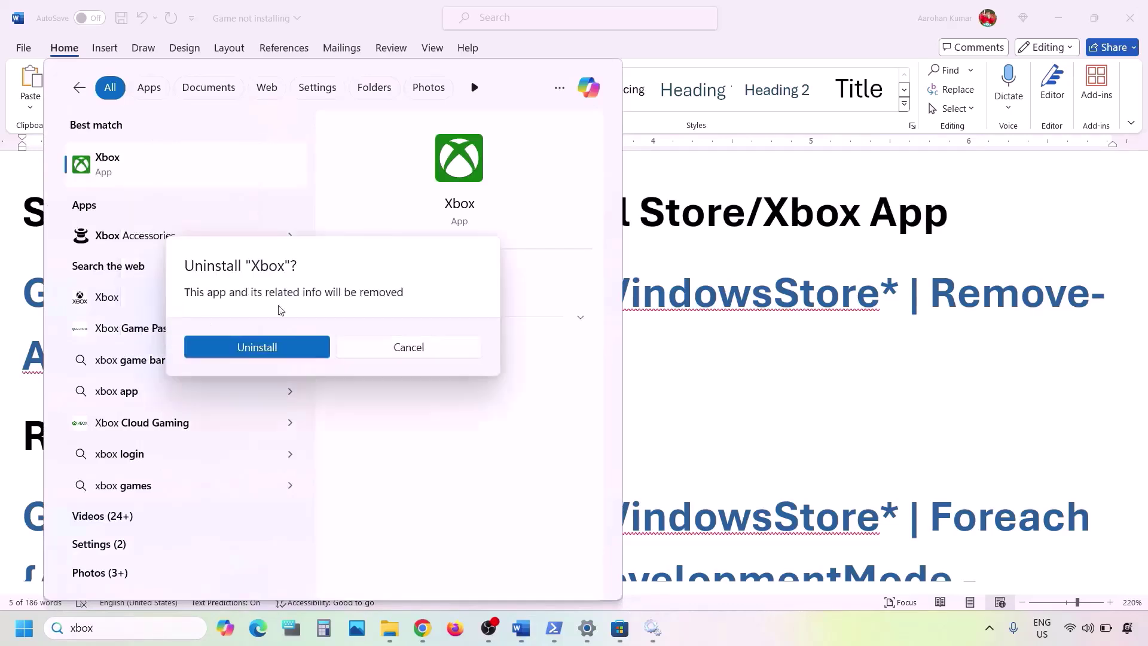
left_click(283, 351)
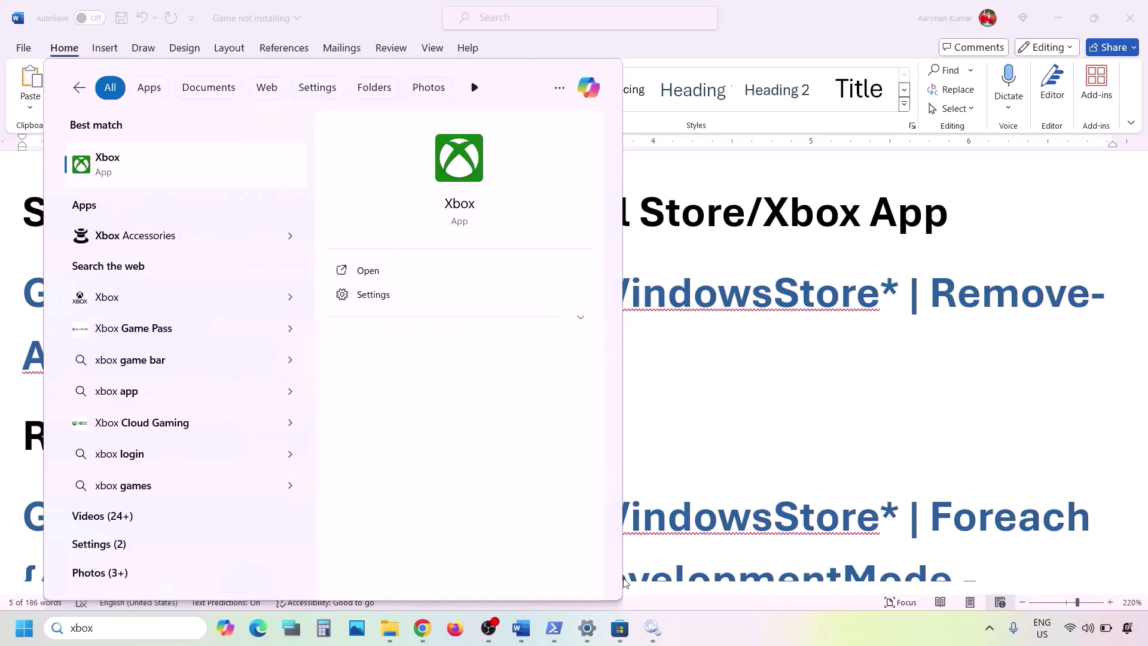
left_click(616, 632)
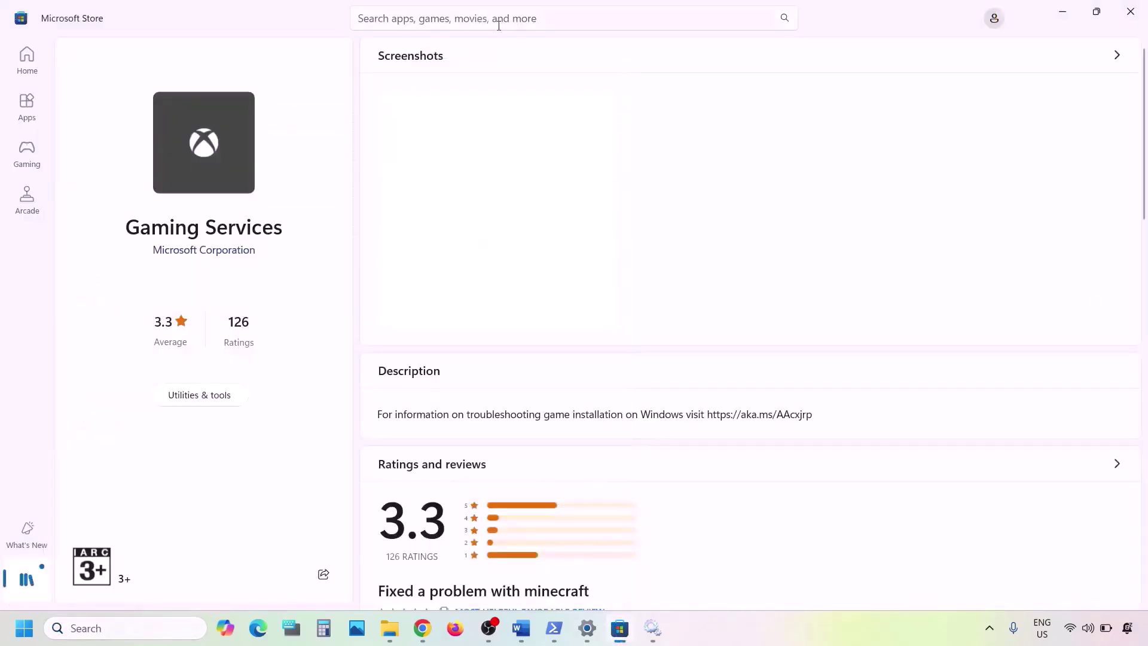
- Install the Xbox app from its Store page, then check Windows search for 'xbox'
left_click(420, 14)
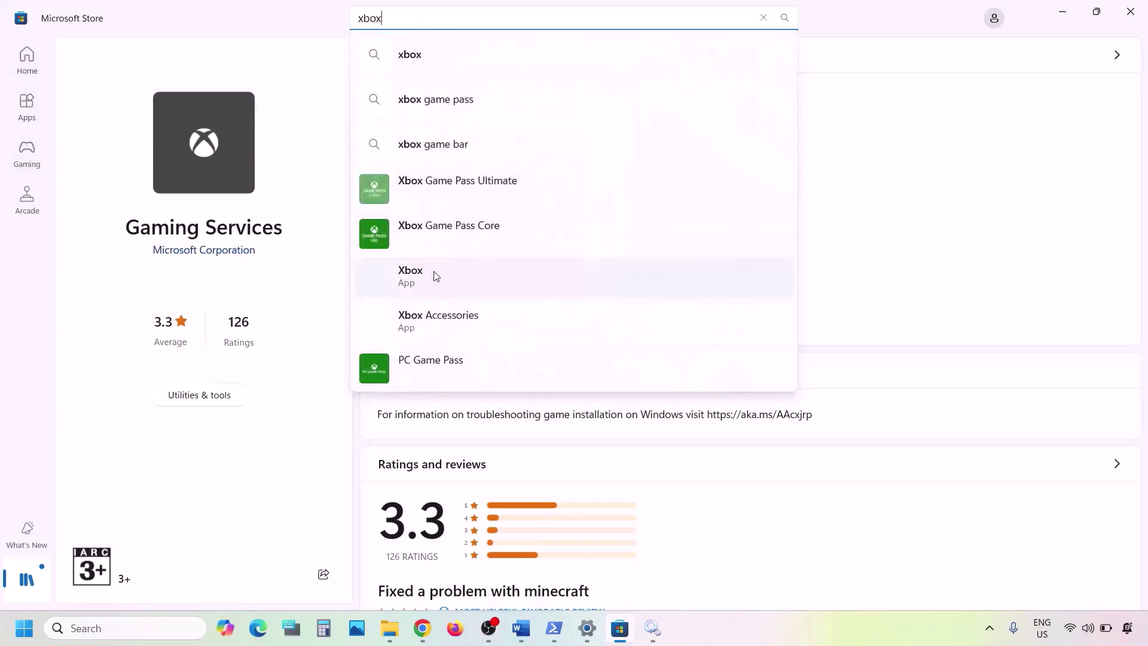
left_click(434, 274)
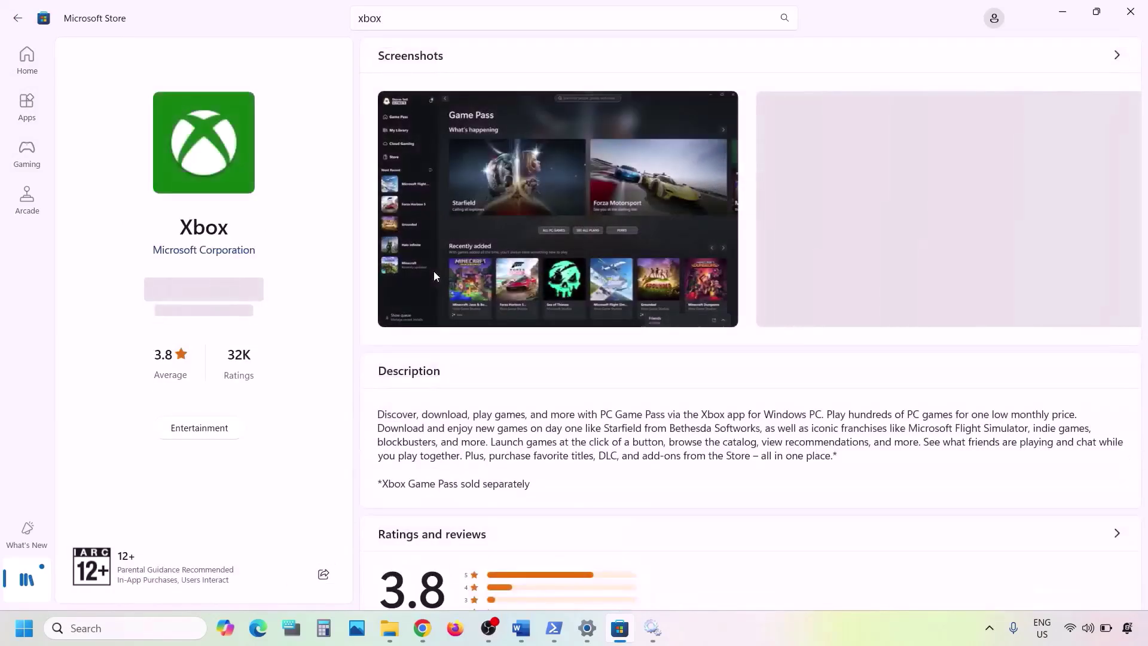
left_click(210, 295)
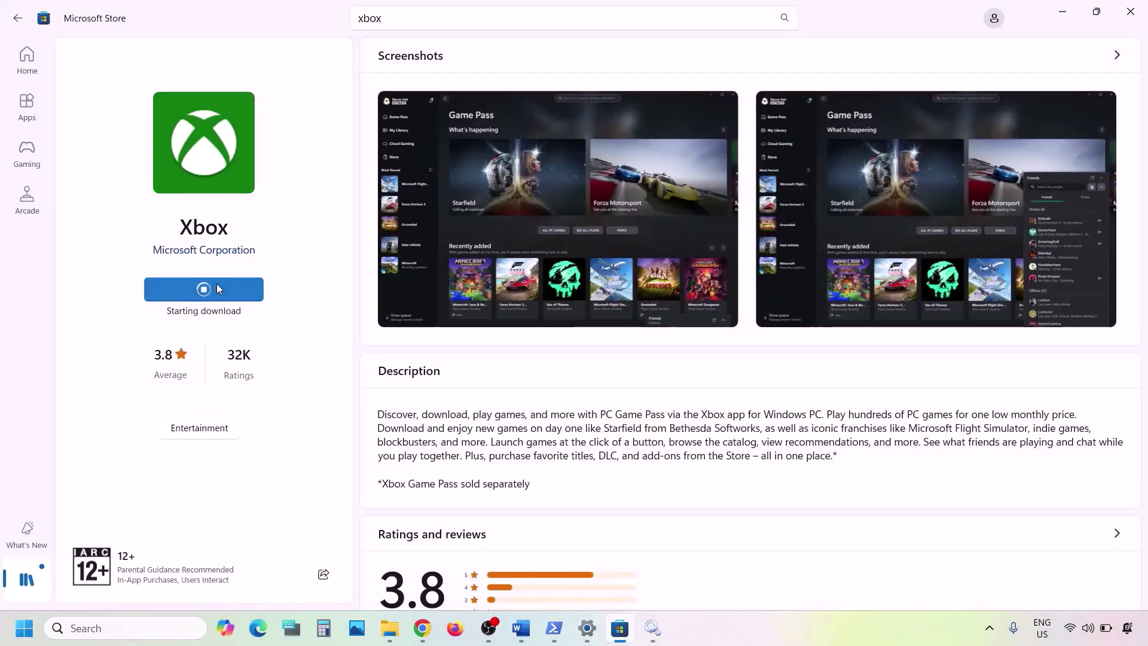
left_click(111, 627)
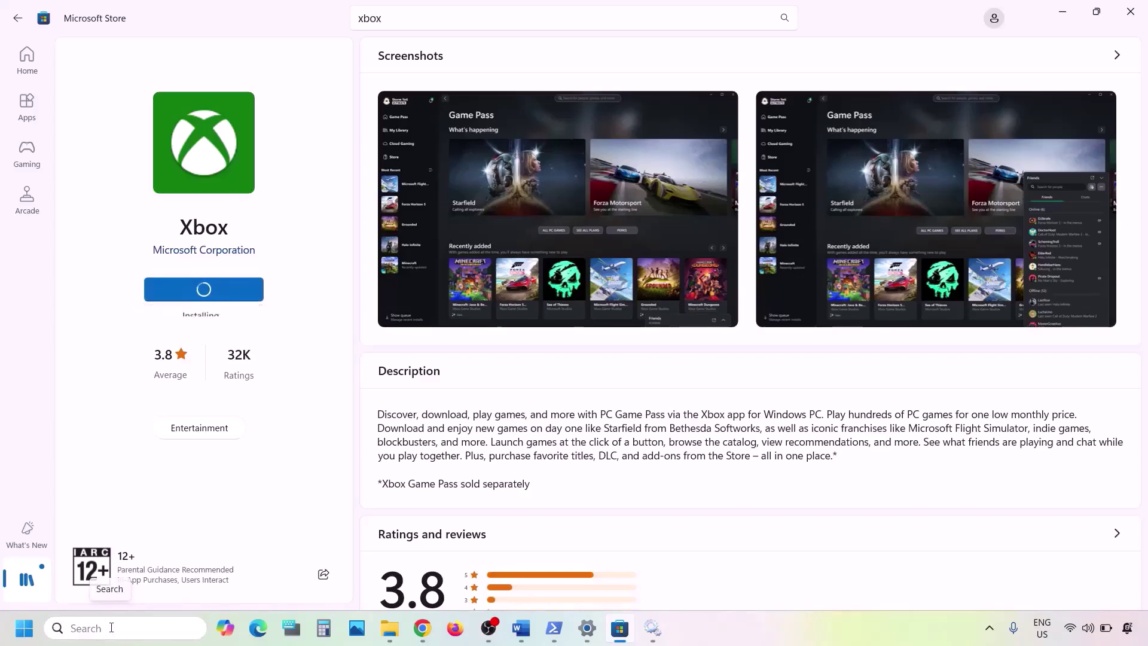
type("xbox")
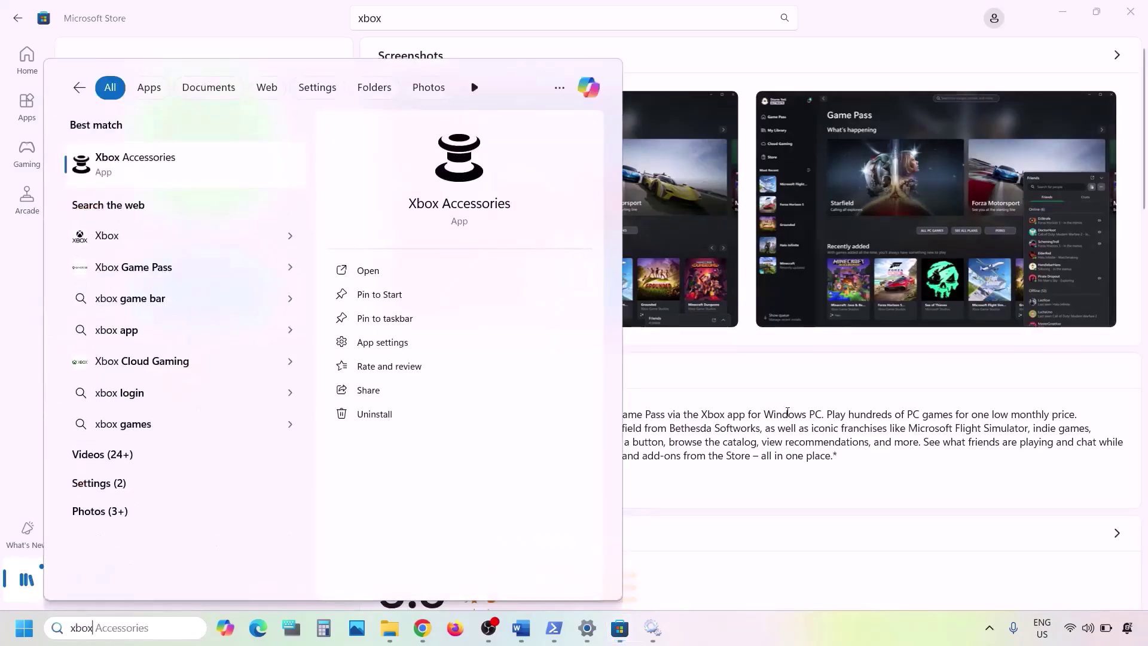
left_click(785, 416)
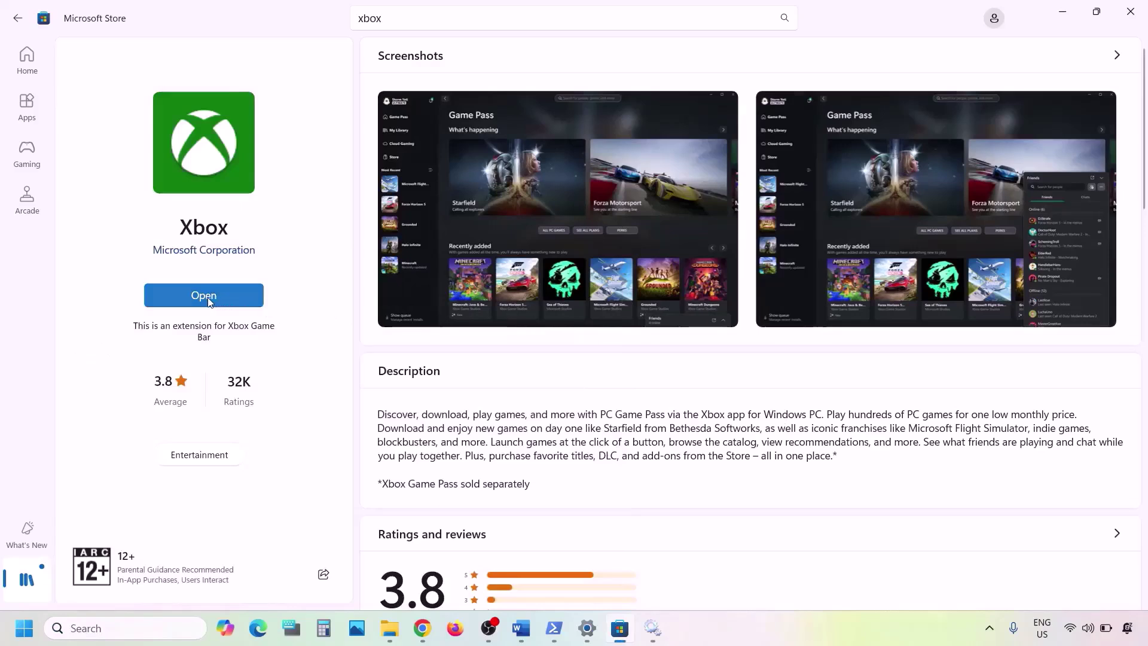
- Search 'xbox' and uninstall the reinstalled Xbox app once more
left_click(106, 629)
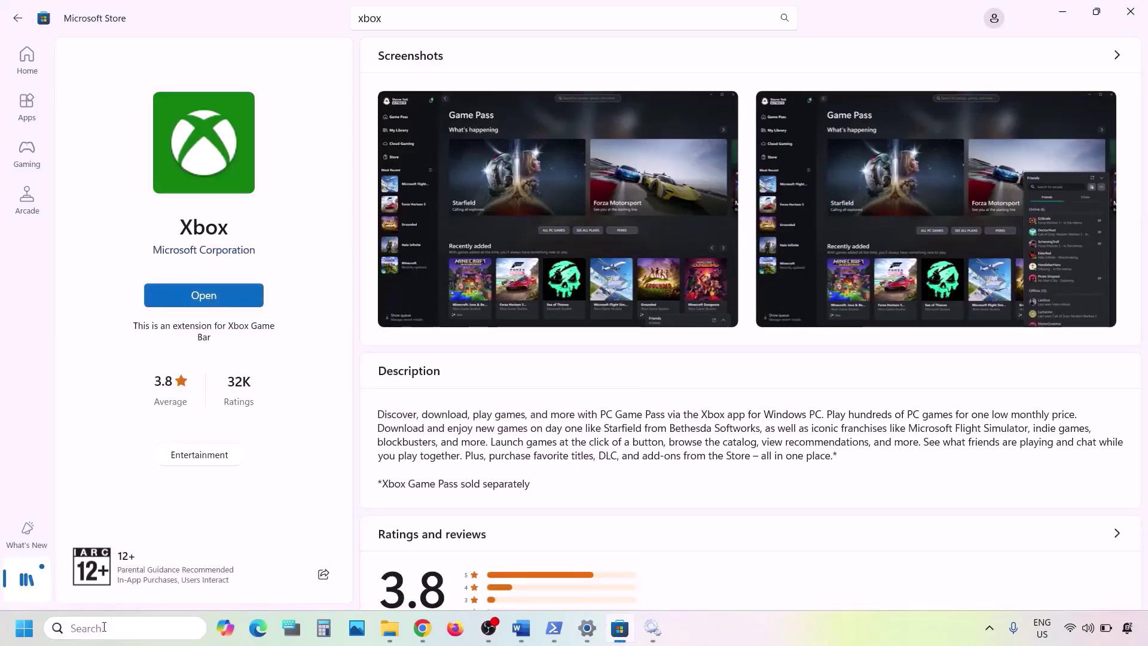
type("xbox")
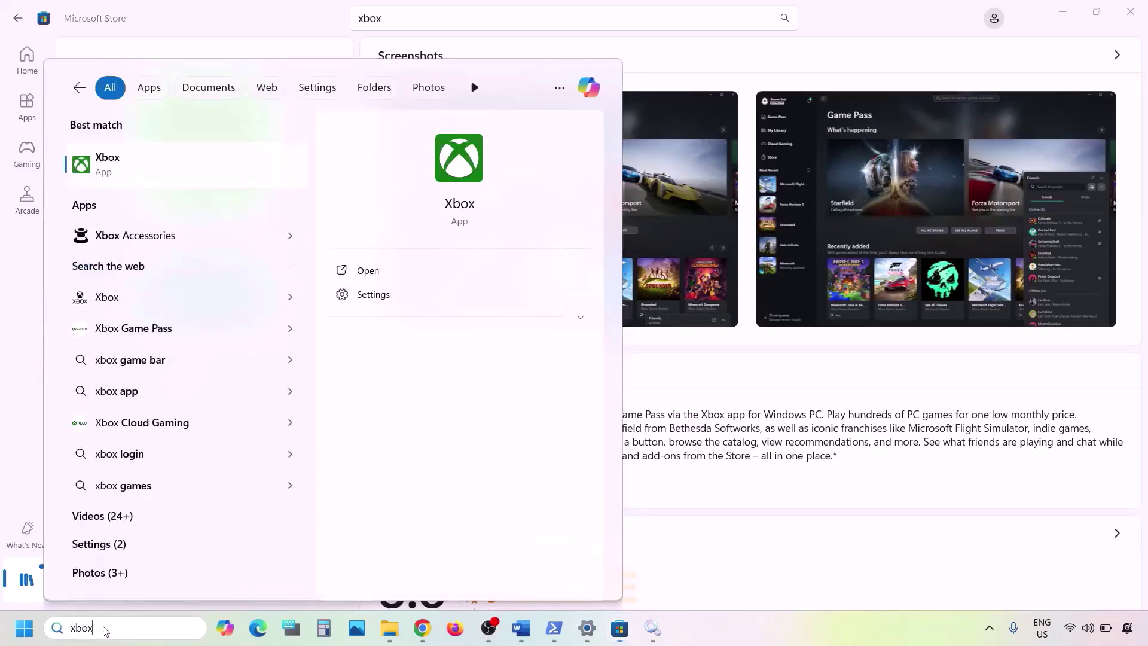
right_click(165, 174)
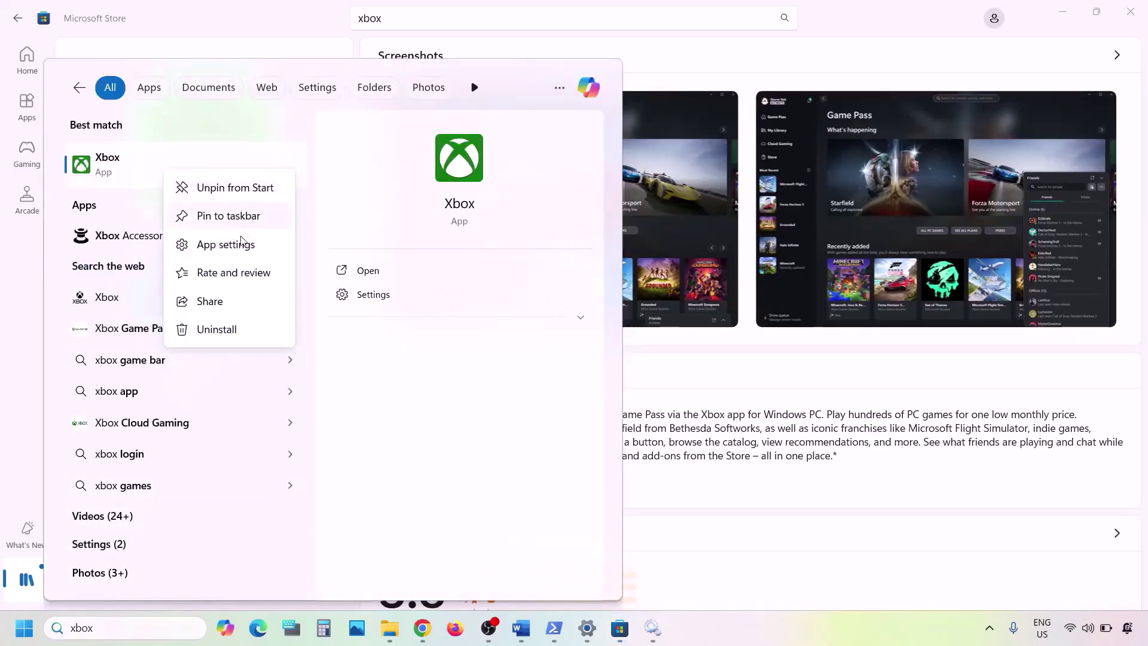
left_click(207, 328)
left_click(315, 345)
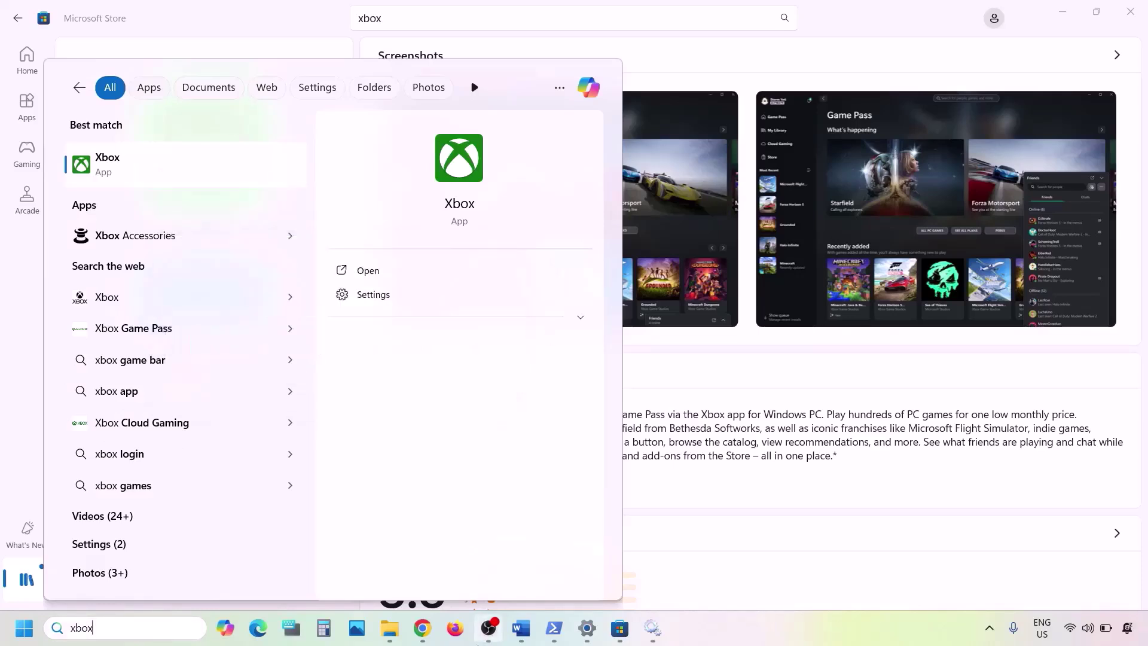
left_click(422, 628)
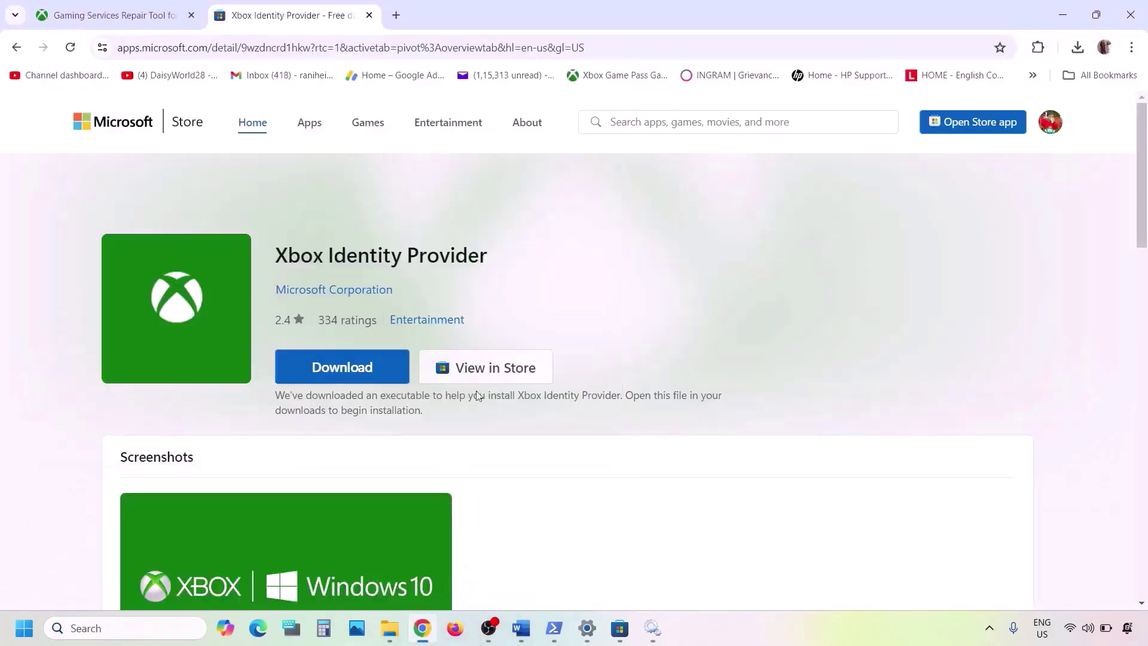
- Google 'xbox app' in a new tab and open the Xbox App for Windows PC page
left_click(396, 17)
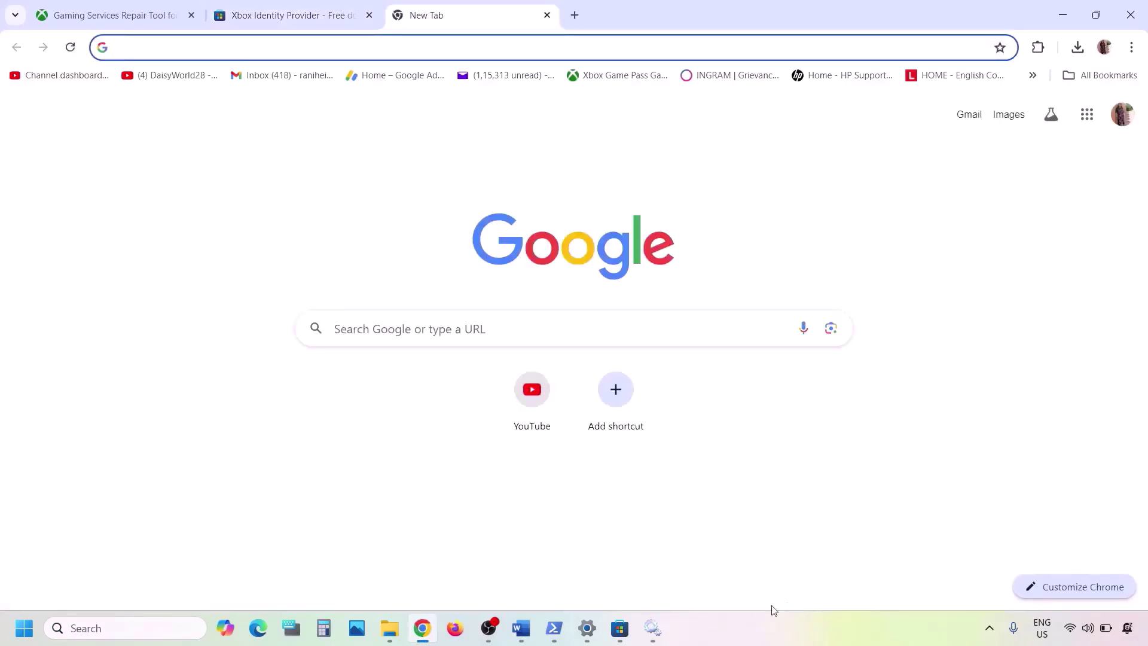
type("xbox app")
key("Return")
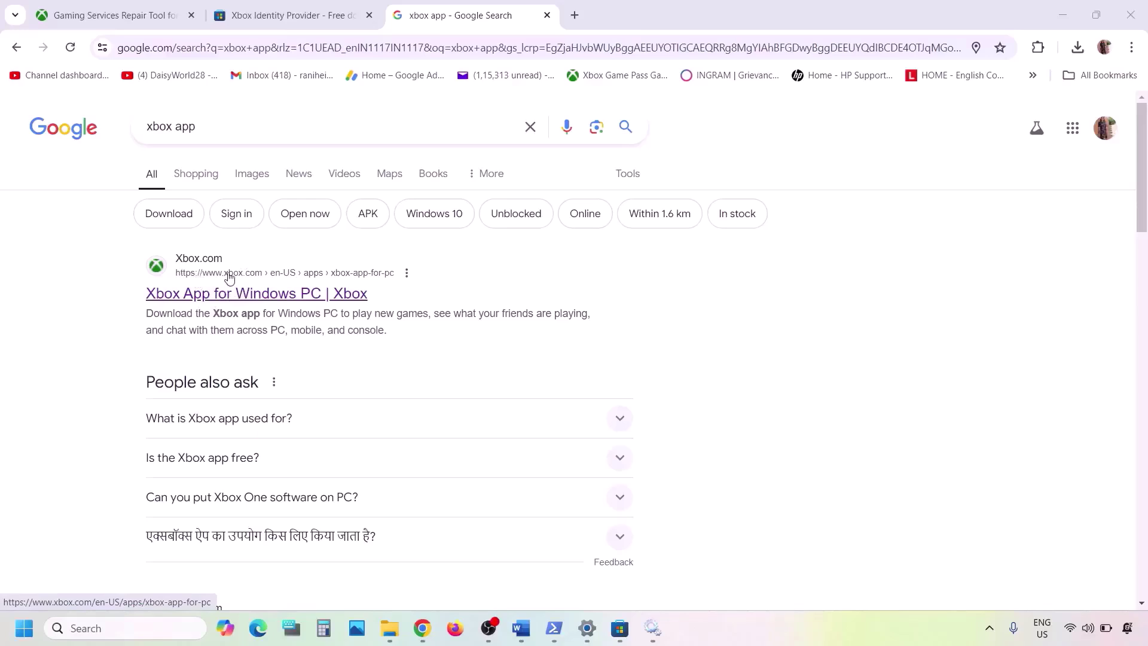
left_click(222, 299)
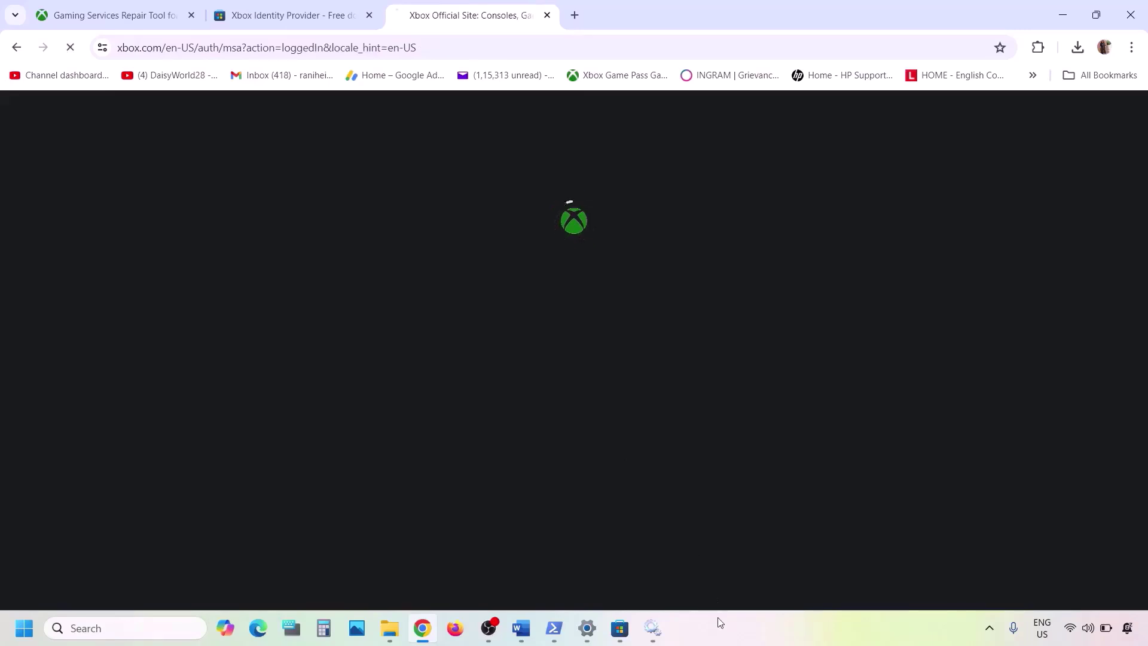
- Download the Xbox app installer, accept its licence terms, and start the installation
scroll(611, 470, "down", 1)
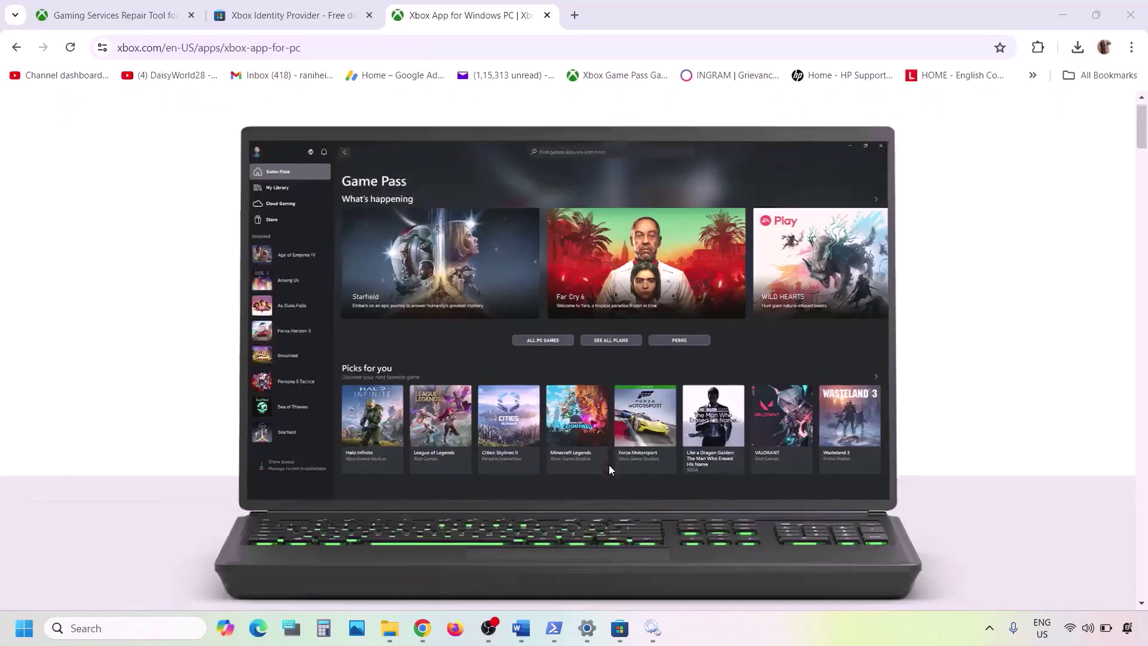
scroll(610, 470, "down", 8)
left_click(587, 420)
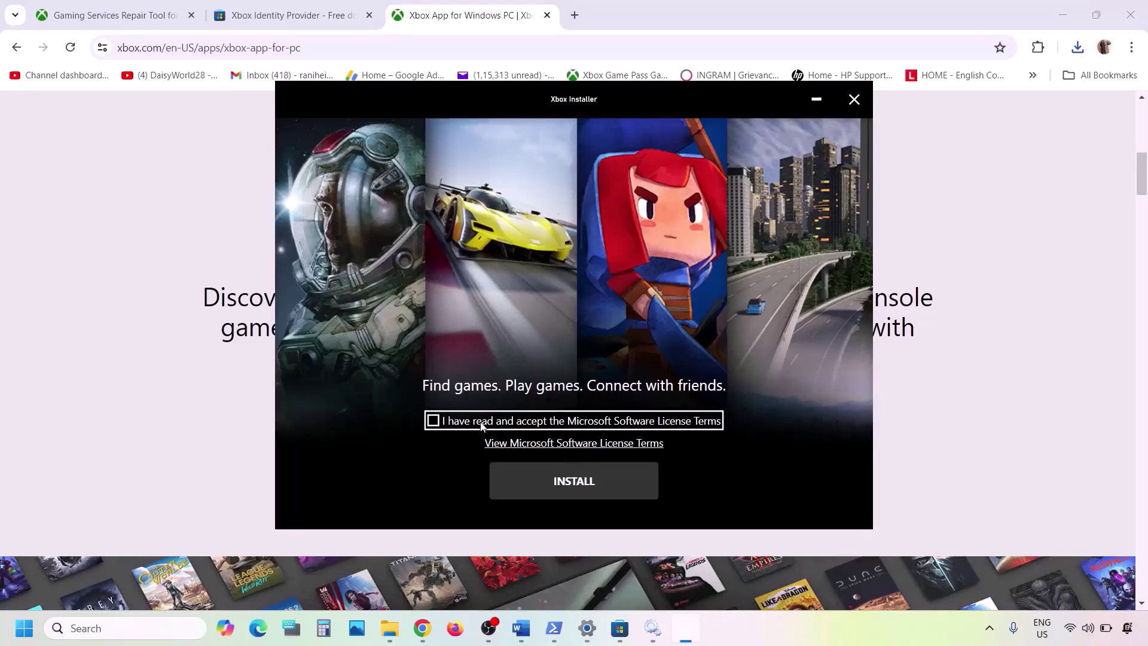
left_click(482, 425)
left_click(596, 477)
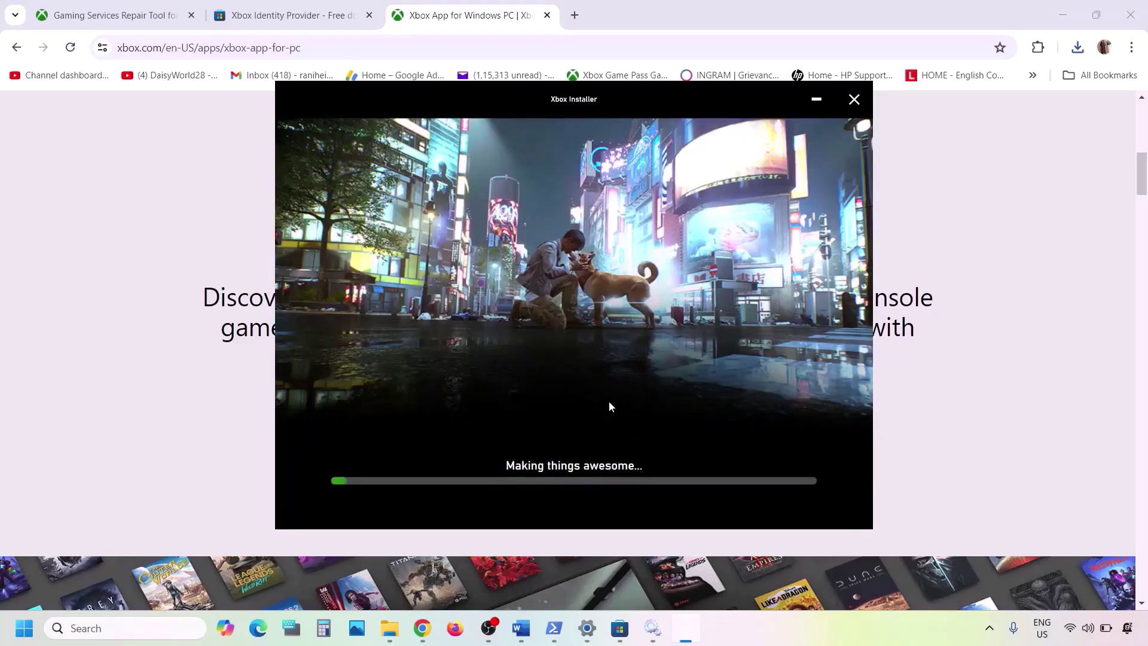
left_click(518, 639)
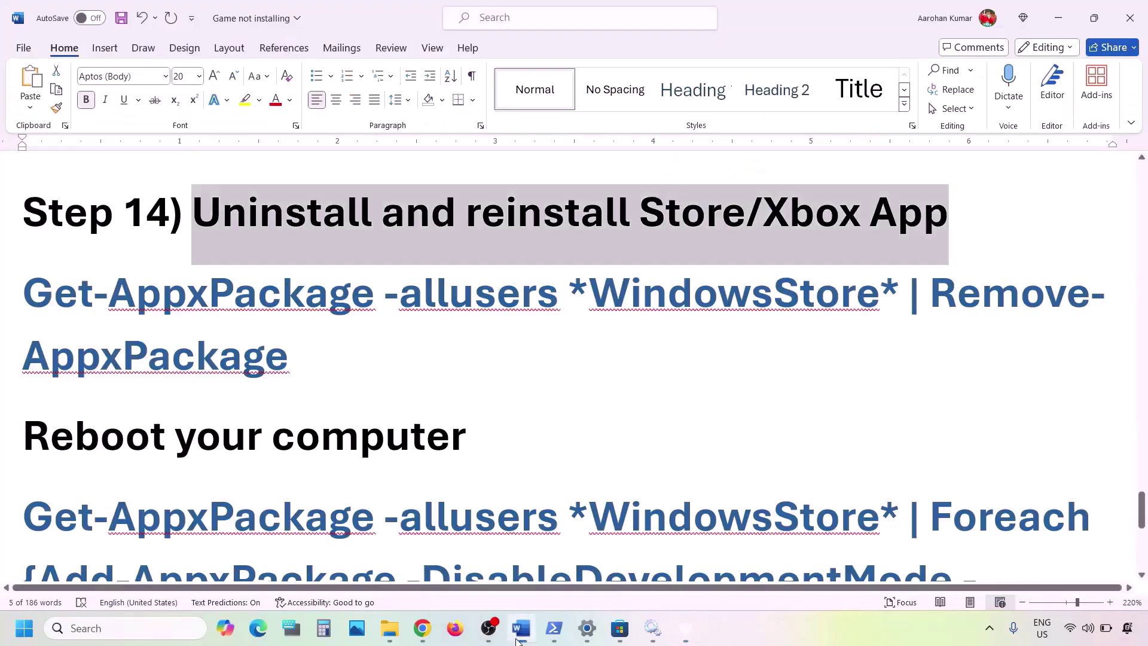
- Copy the Get-AppxPackage … Remove-AppxPackage command and search Windows for 'powershell'
scroll(399, 449, "down", 1)
scroll(399, 449, "up", 1)
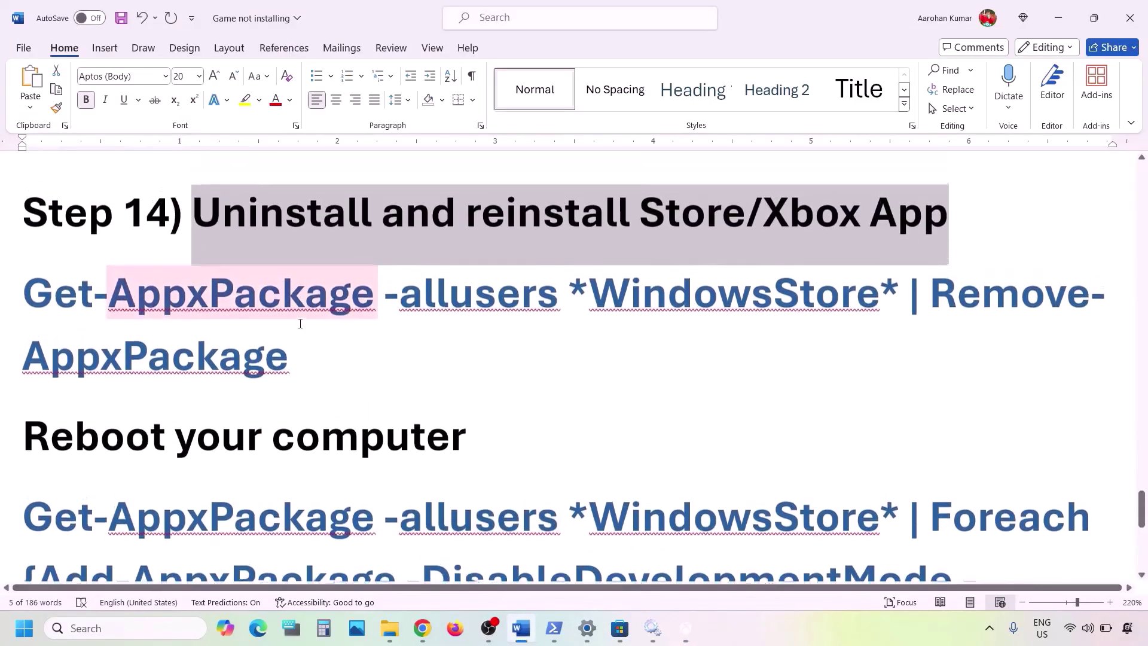
left_click(299, 358)
left_click_drag(298, 358, 56, 310)
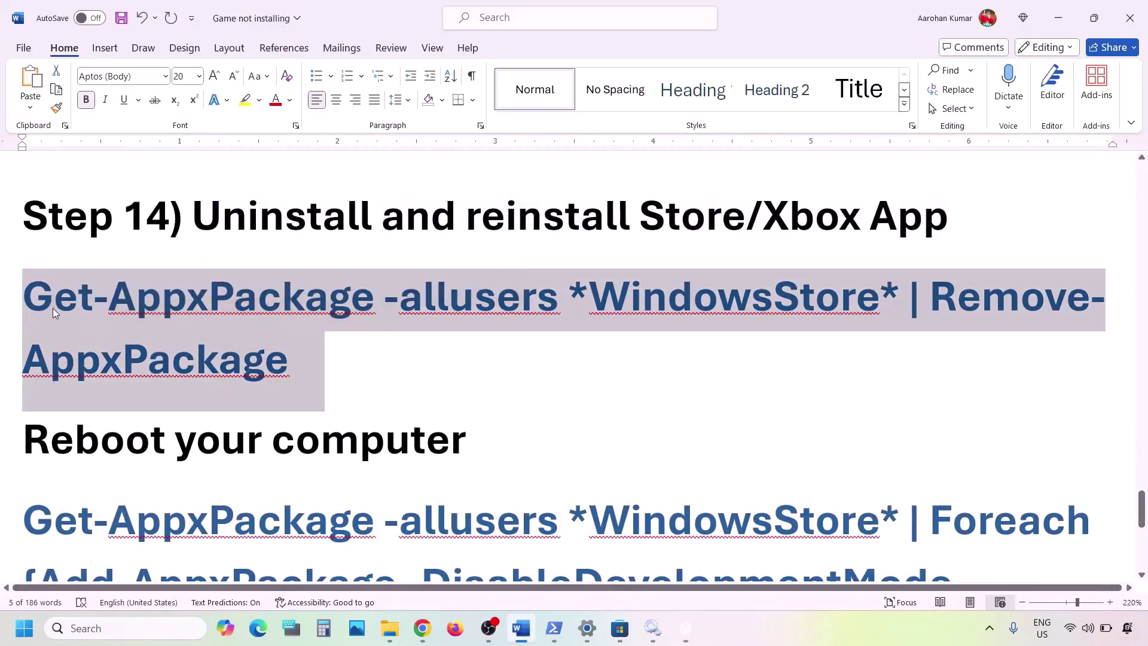
right_click(56, 310)
left_click(102, 344)
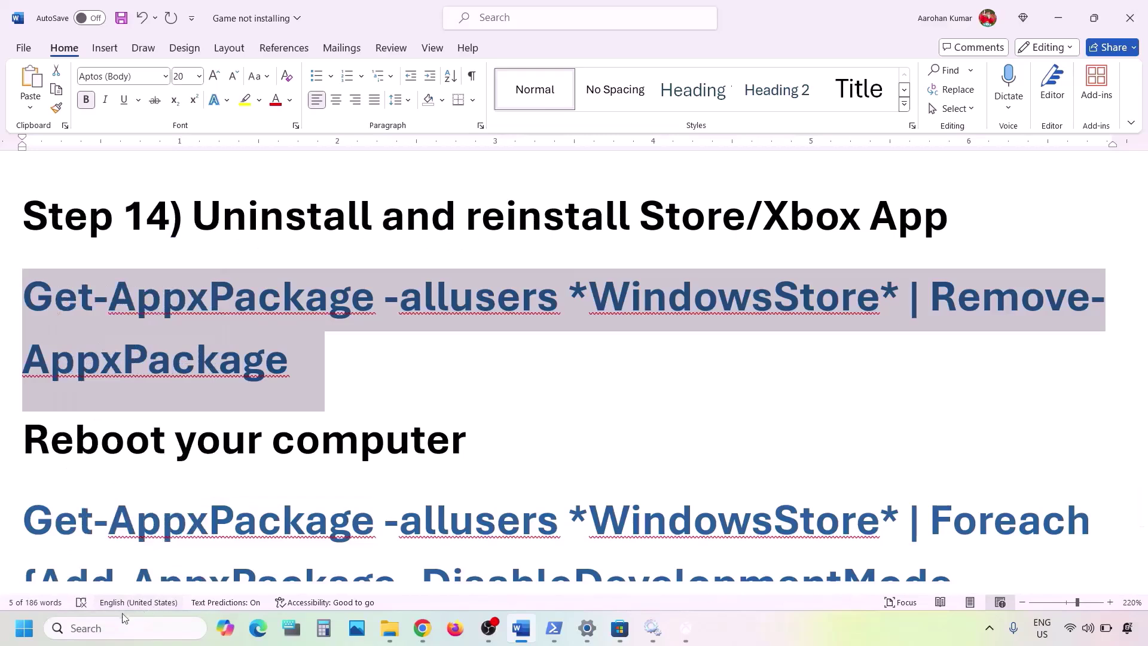
left_click(102, 629)
type("powershell")
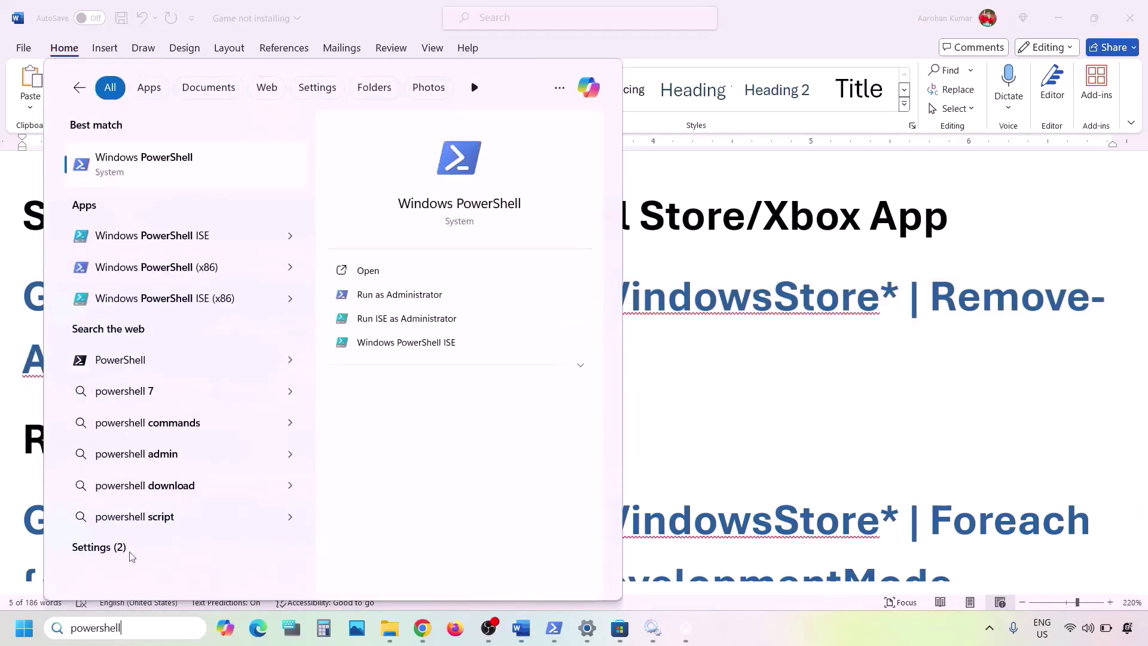
- Paste and run the Store-removal command in an administrator Windows PowerShell console
right_click(161, 175)
left_click(251, 188)
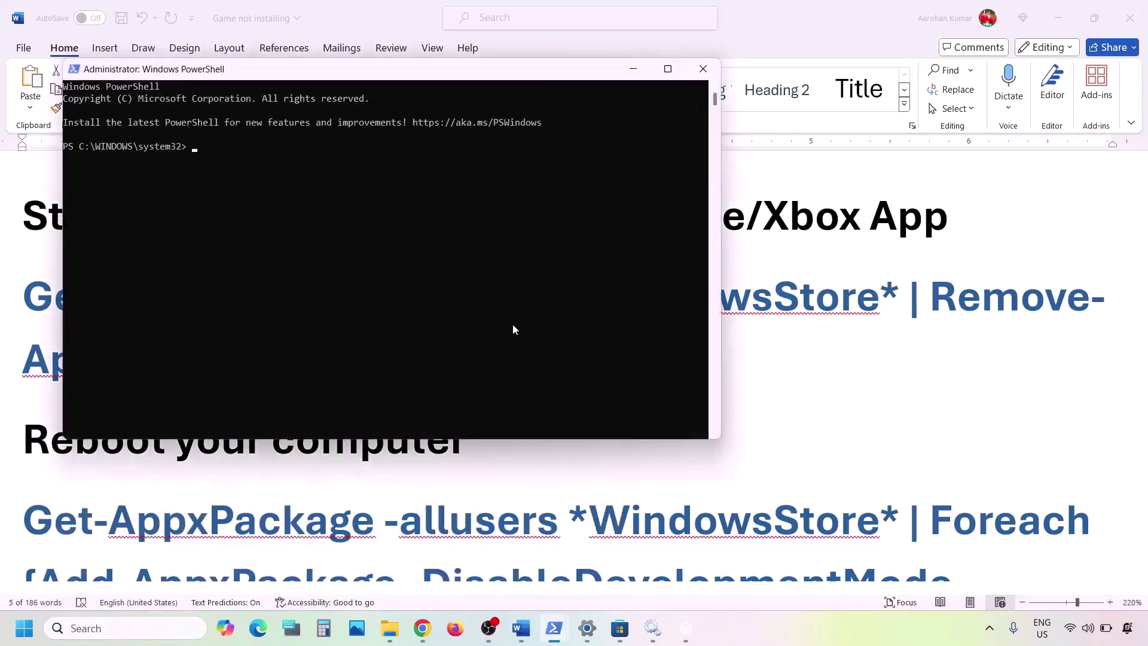
right_click(514, 329)
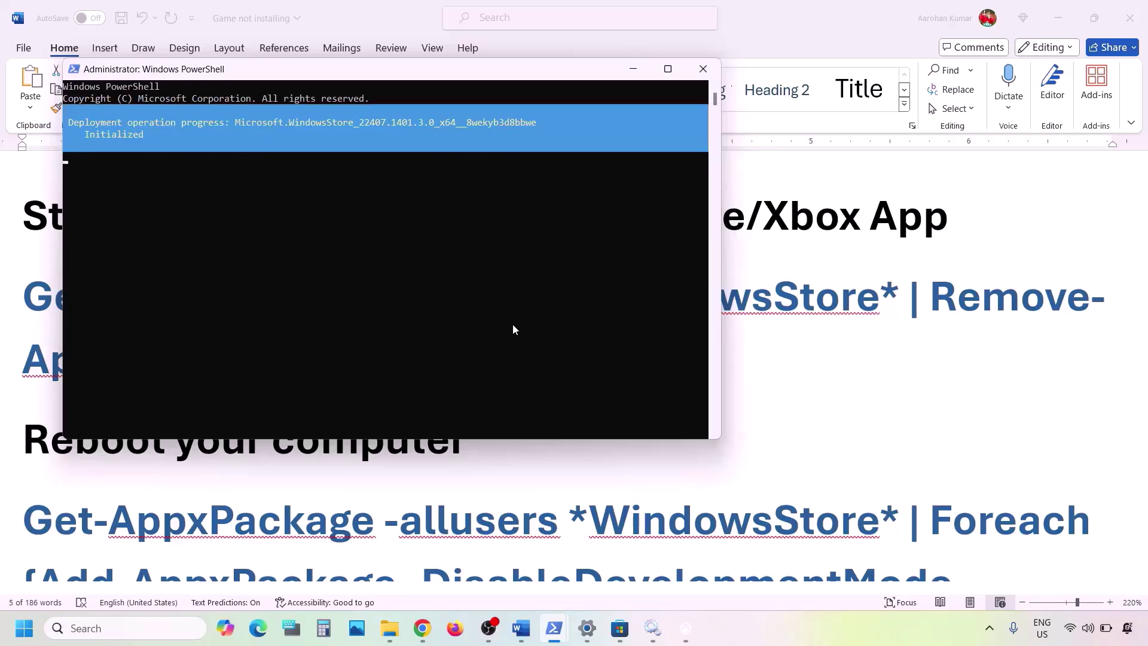
key("alt+Tab")
scroll(1016, 316, "down", 5)
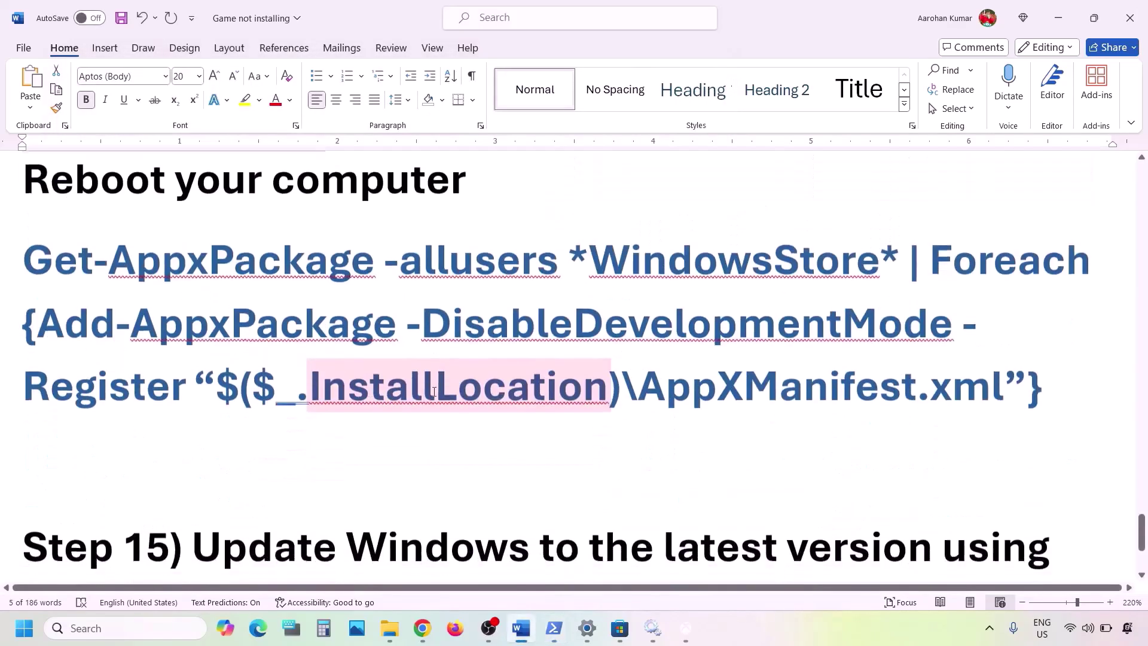
- Copy the Add-AppxPackage re-register paragraph and take it to the administrator PowerShell console
left_click_drag(1050, 365, 24, 248)
right_click(72, 245)
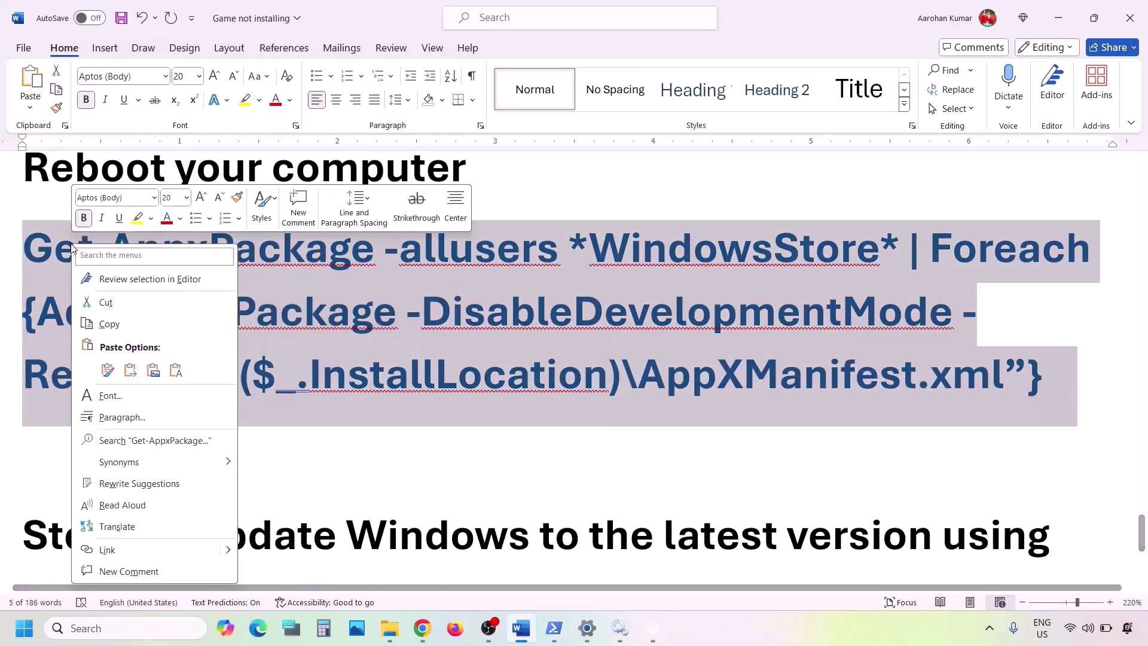
left_click(110, 324)
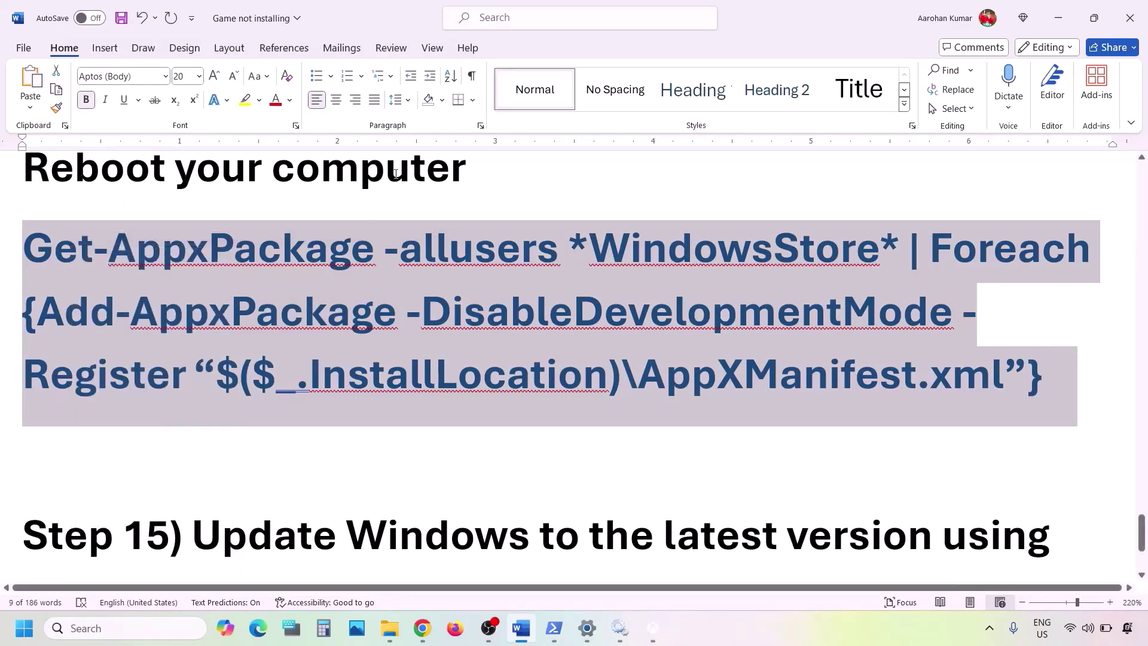
mouse_move(554, 628)
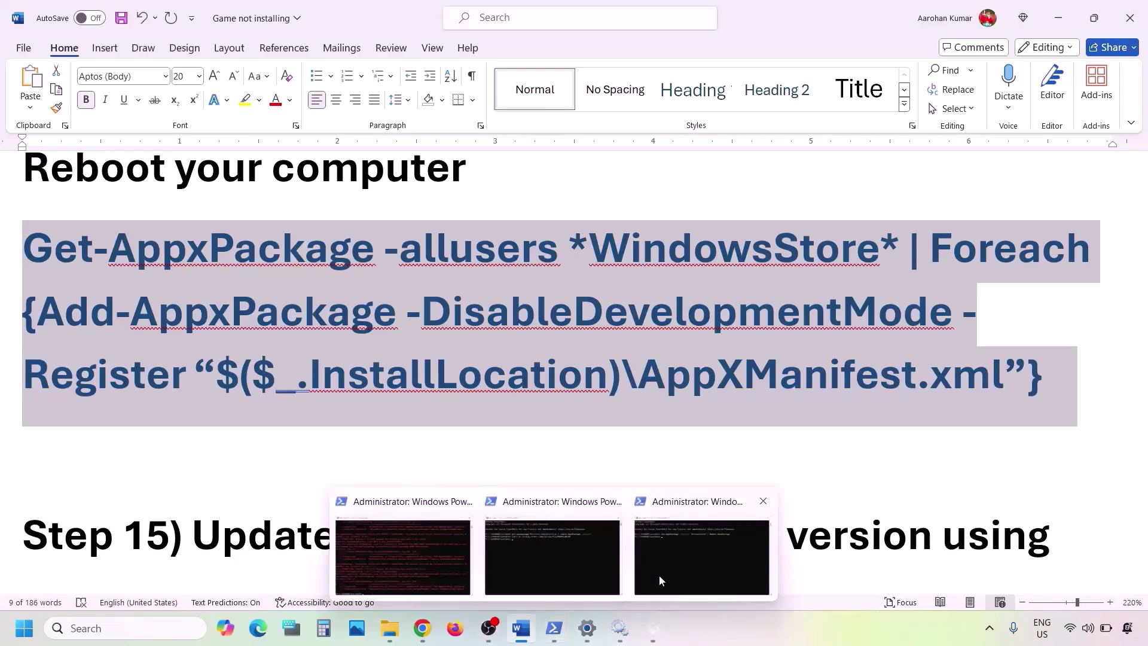
left_click(698, 556)
- Run the pasted Store re-register command in PowerShell, then launch Microsoft Store via a 'store' search to confirm it opens
right_click(450, 302)
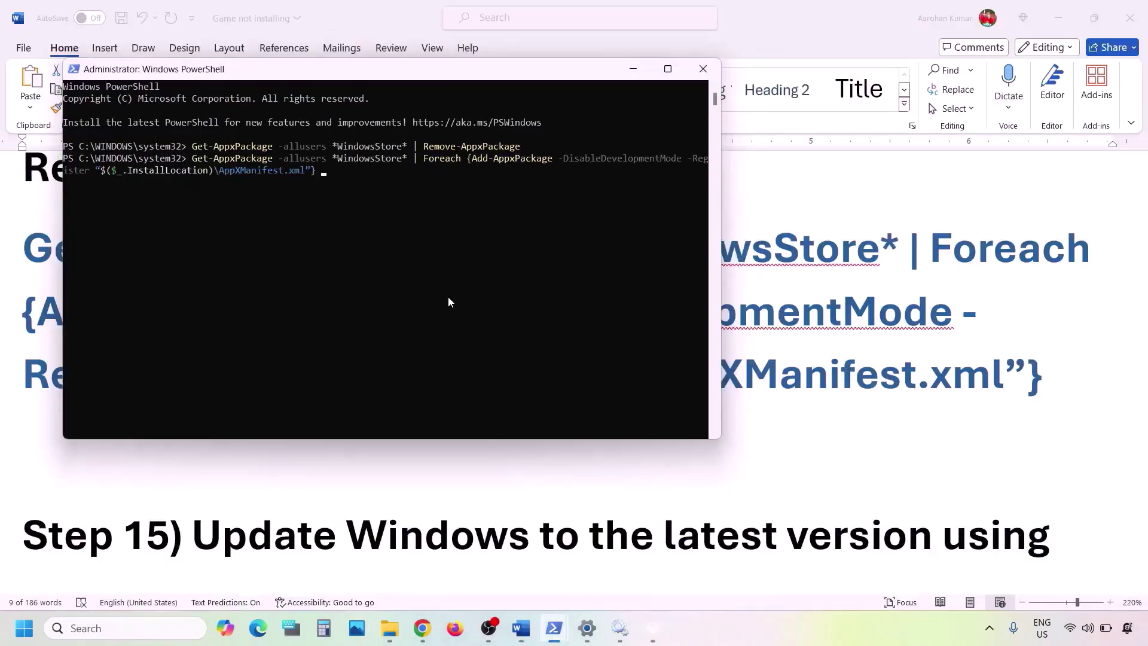
key("Return")
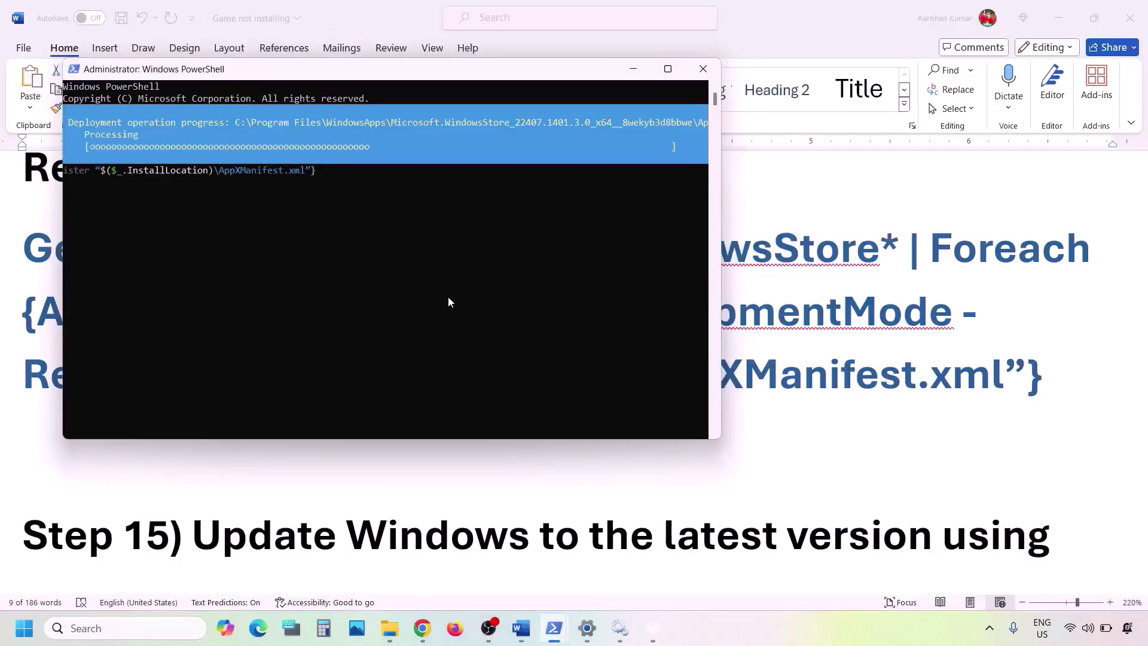
left_click(122, 628)
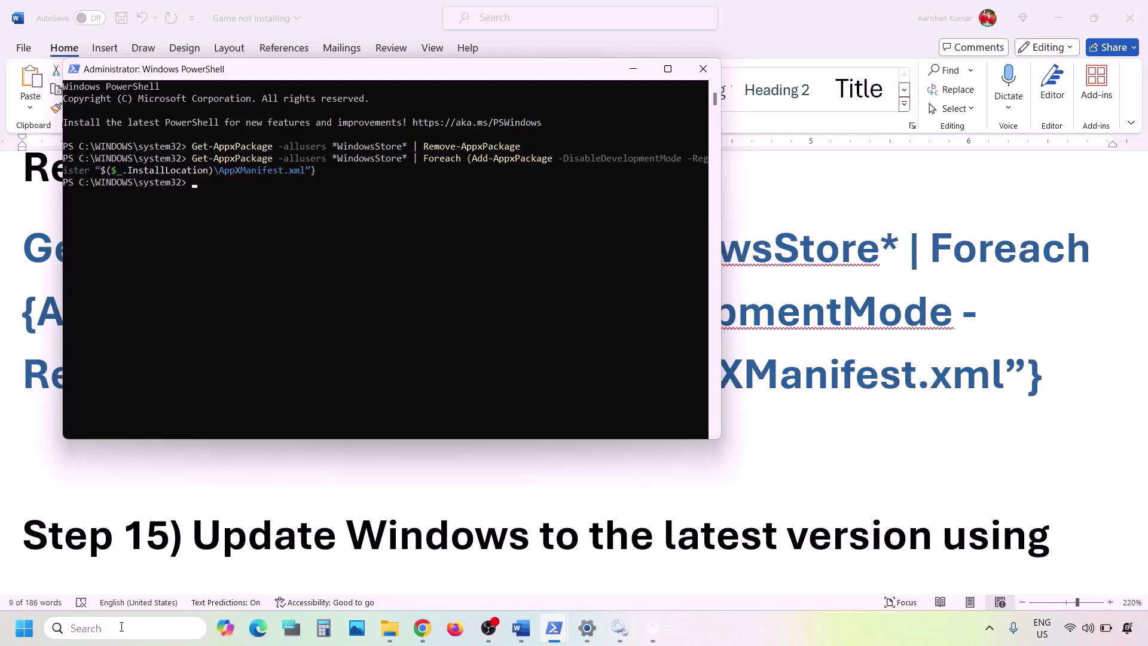
type("store")
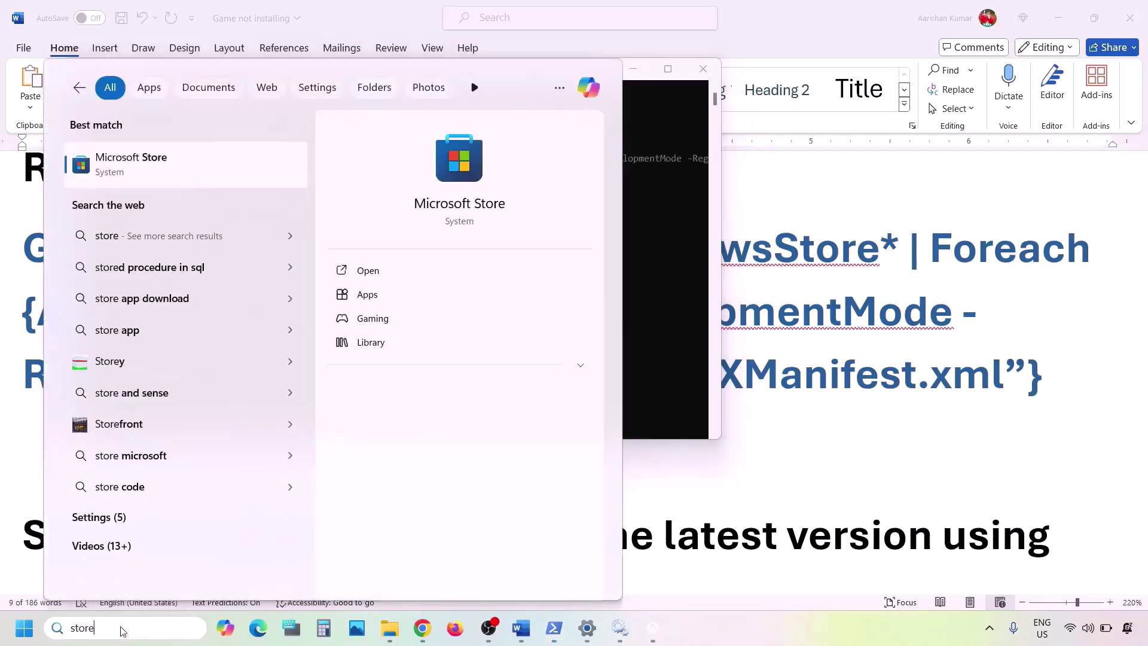
key("Return")
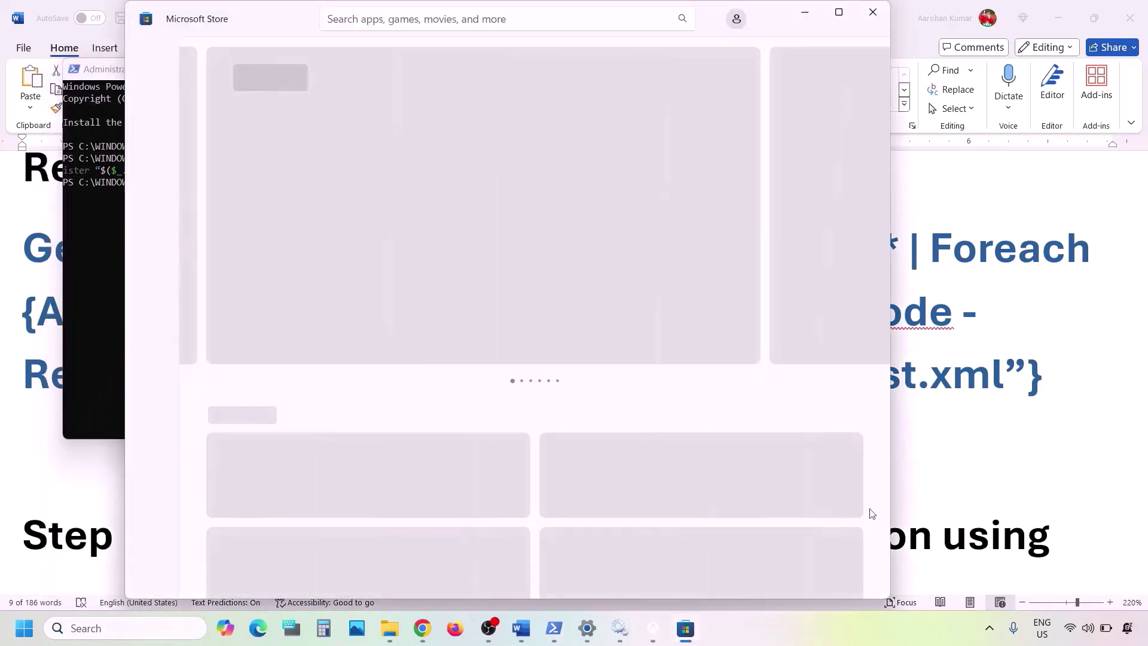
key("alt+Tab")
scroll(482, 415, "down", 3)
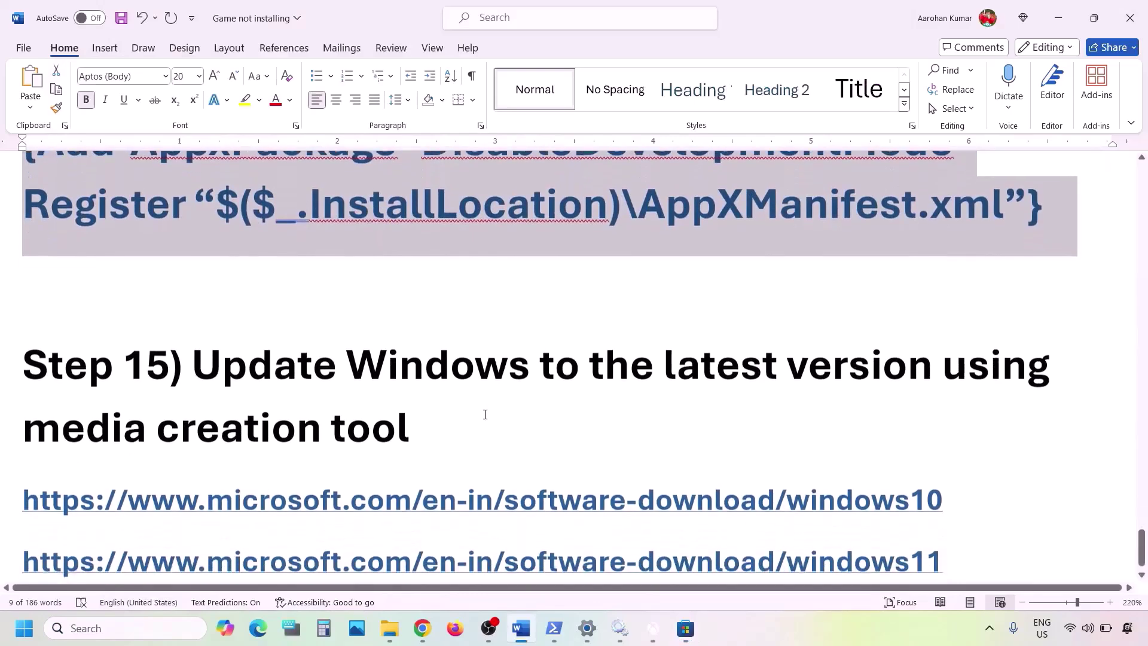
- Highlight the Step 15 media creation tool heading in the Word guide and switch to the download-links document
left_click_drag(203, 353, 419, 430)
scroll(418, 429, "down", 1)
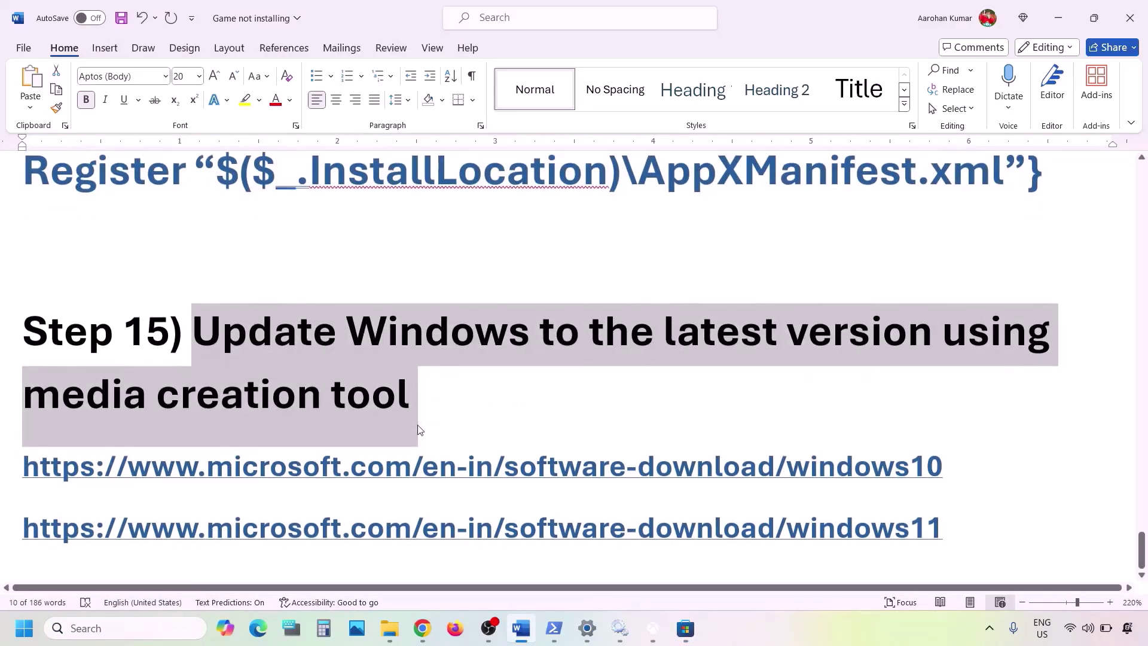
left_click_drag(204, 334, 880, 559)
left_click(823, 619)
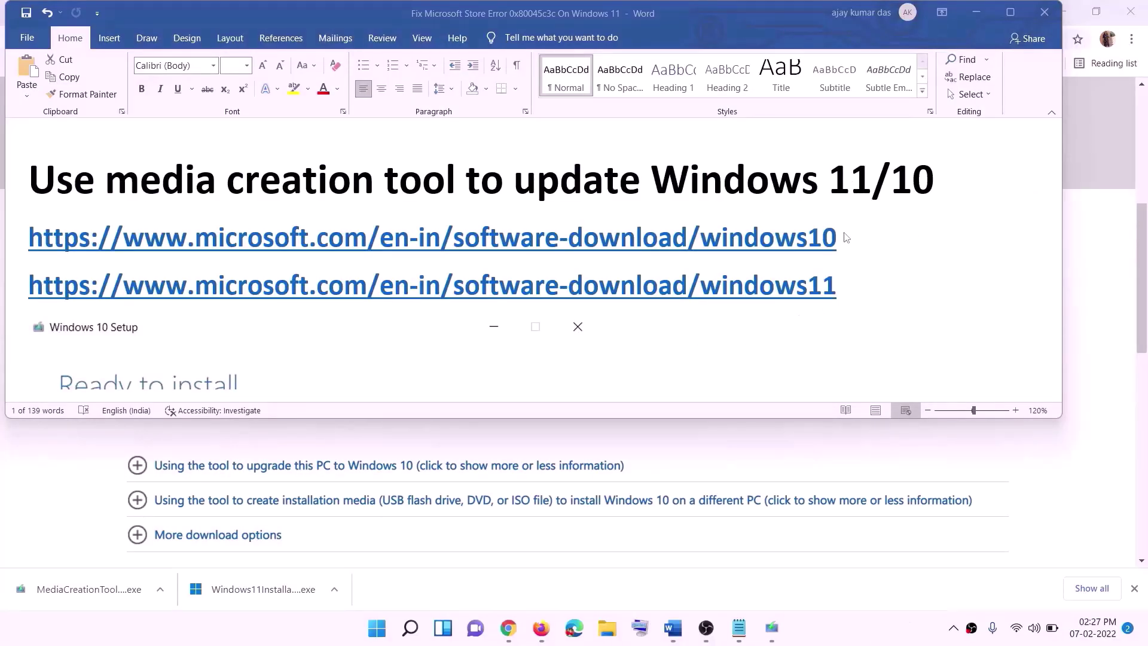
- Select the Windows 10 and Windows 11 download links in Word and go to the download page
left_click(846, 238)
triple_click(313, 233)
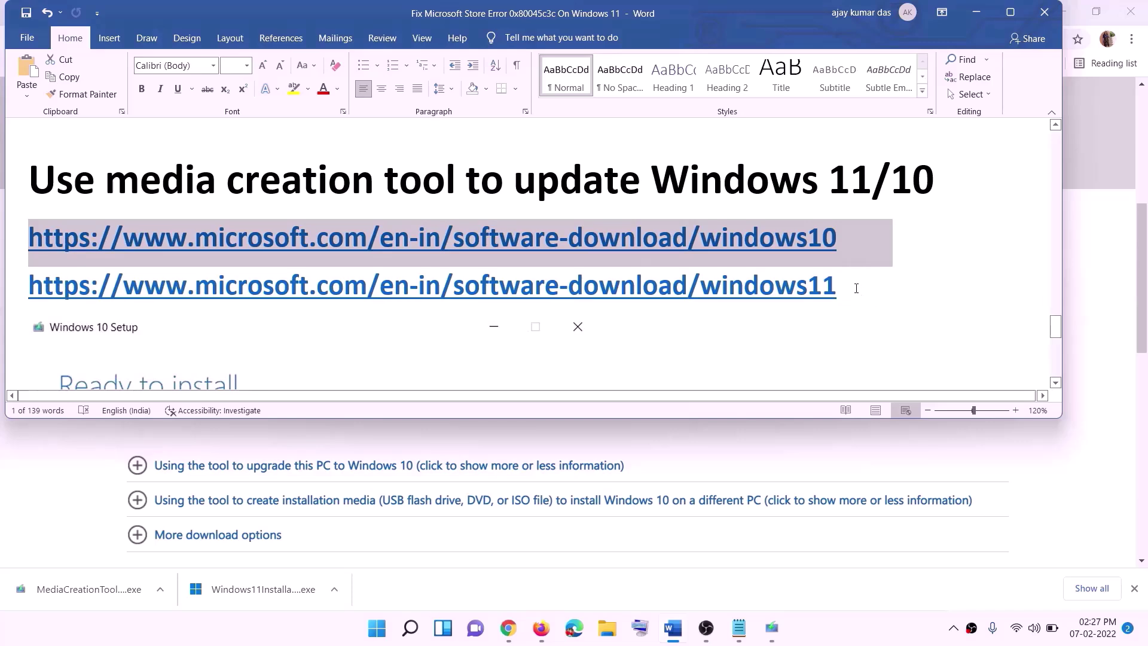
triple_click(856, 288)
left_click(976, 13)
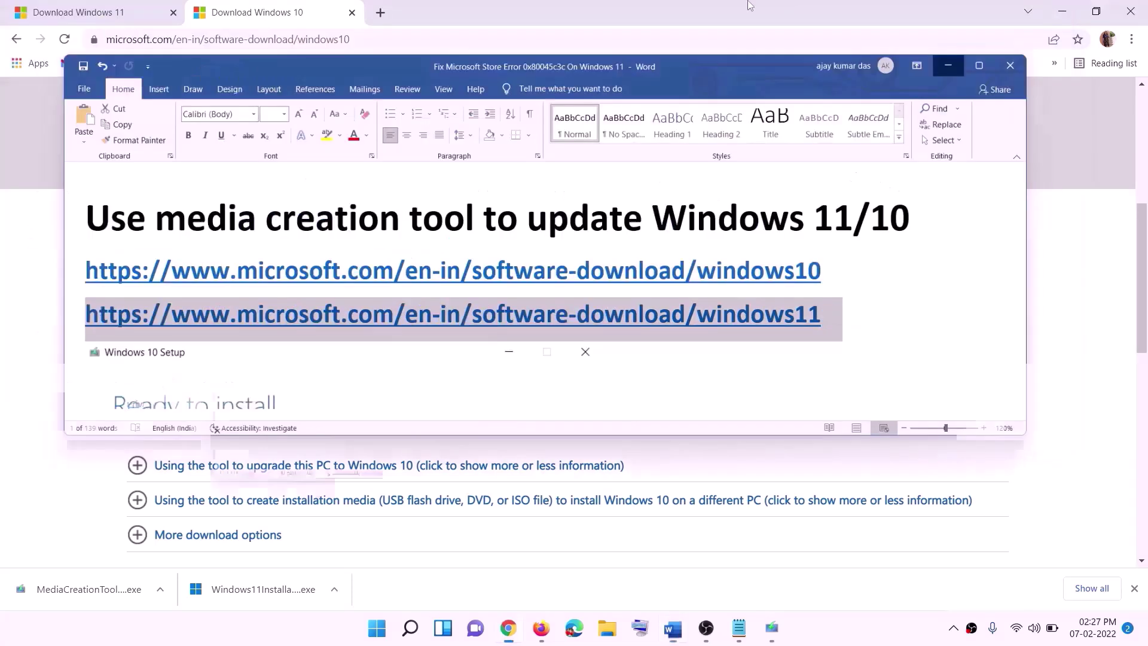
scroll(494, 309, "up", 6)
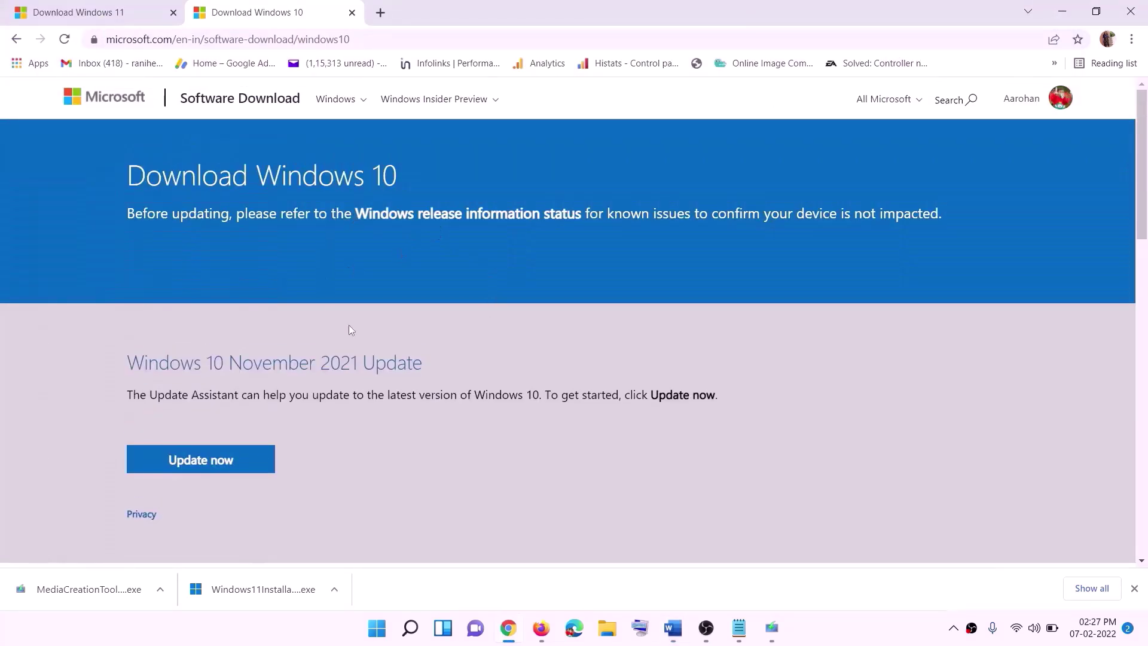
scroll(351, 330, "down", 5)
left_click_drag(147, 361, 257, 360)
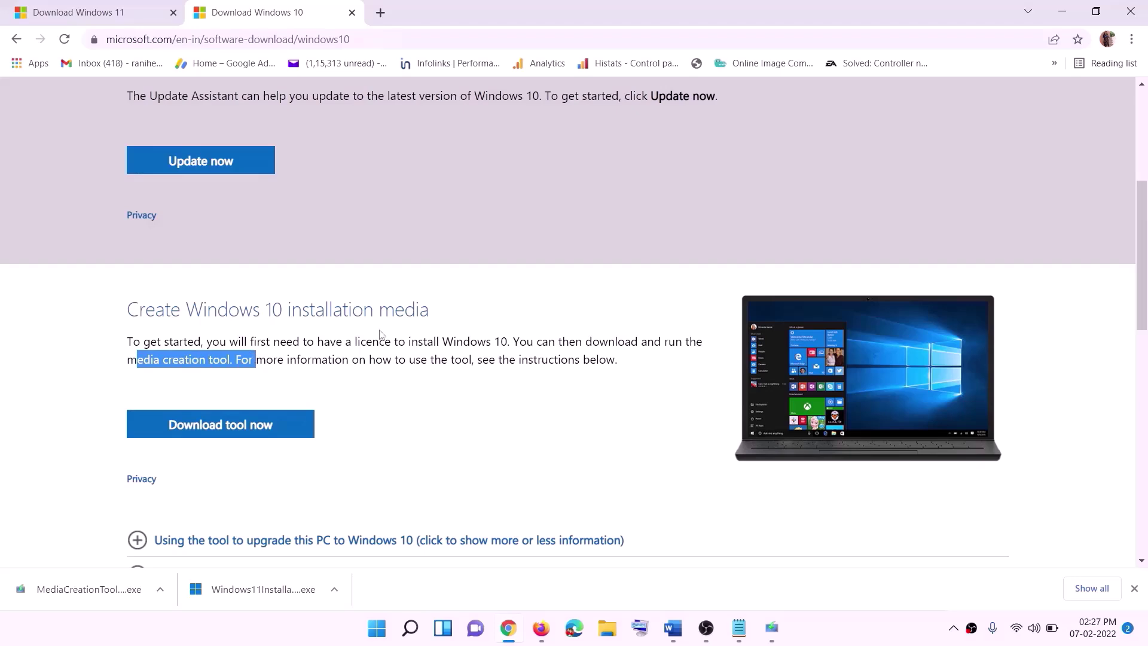
scroll(383, 335, "down", 3)
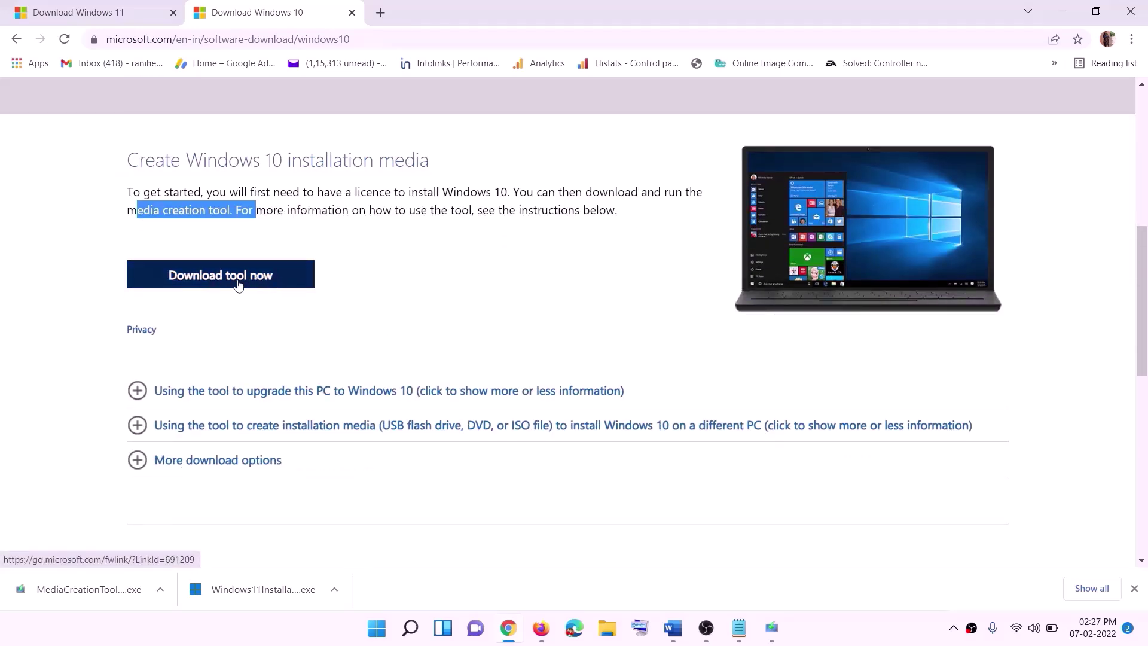
- Run the Media Creation Tool, accept the licence and choose Upgrade this PC now, then maximize the Word guide
left_click(69, 593)
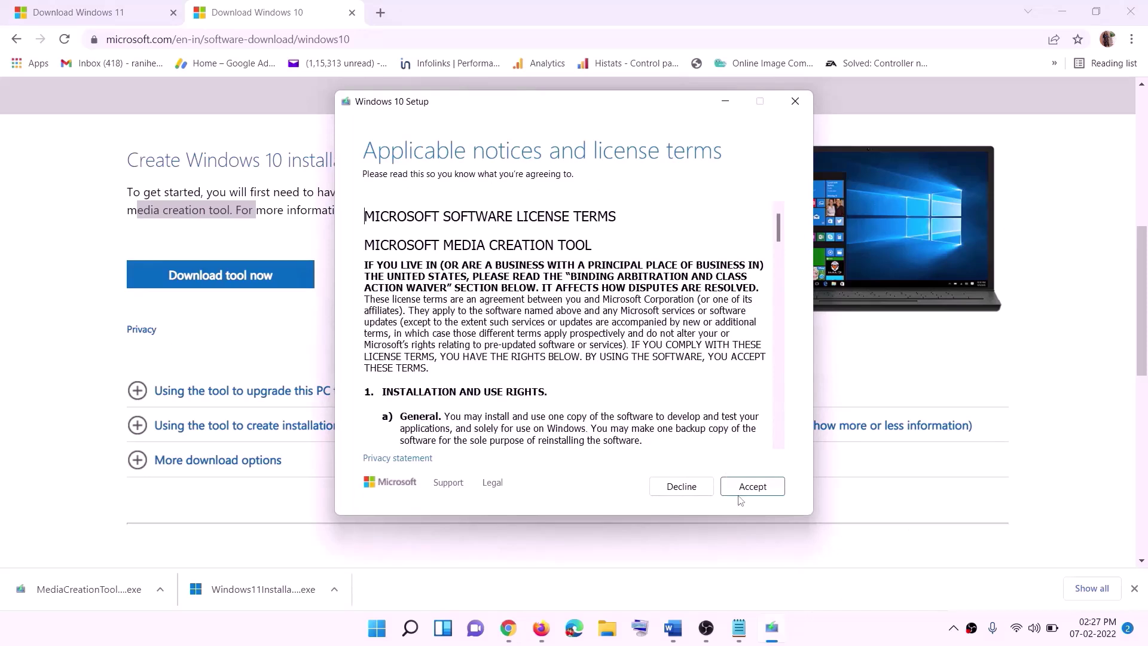
left_click(749, 490)
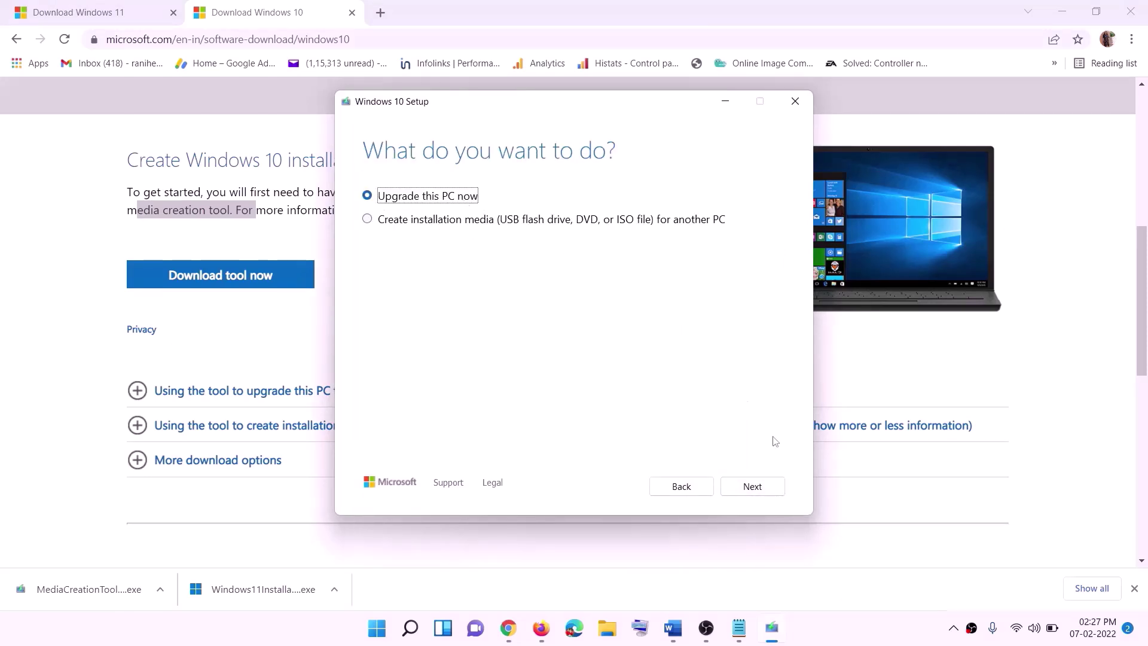
left_click(752, 487)
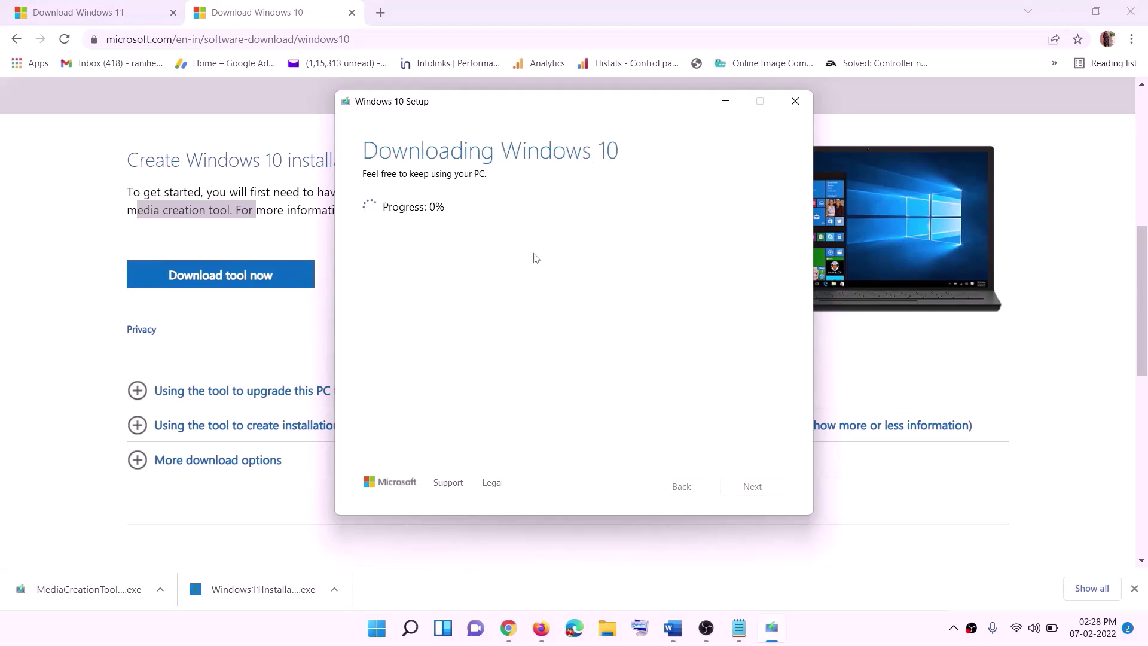
left_click(846, 639)
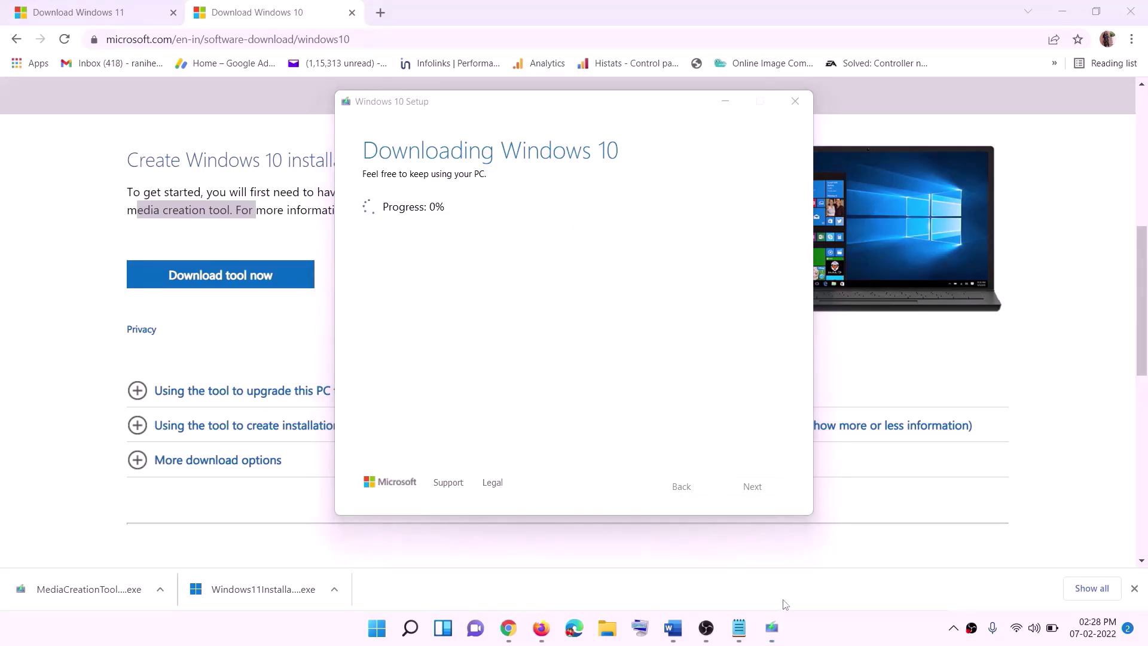
left_click(673, 628)
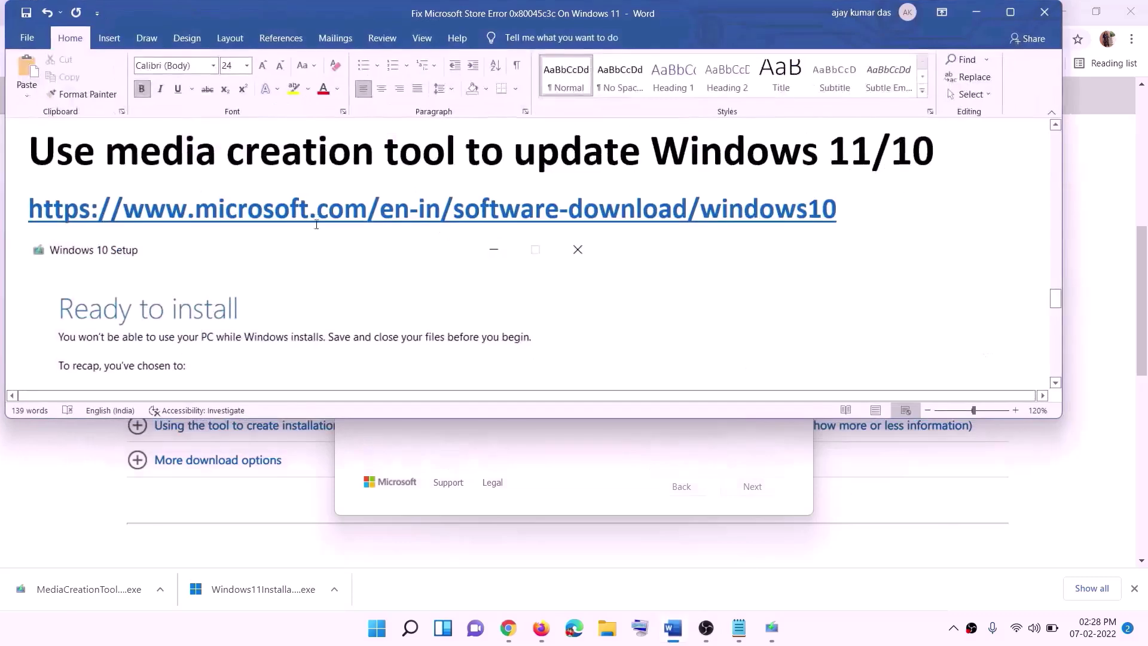
scroll(123, 291, "down", 1)
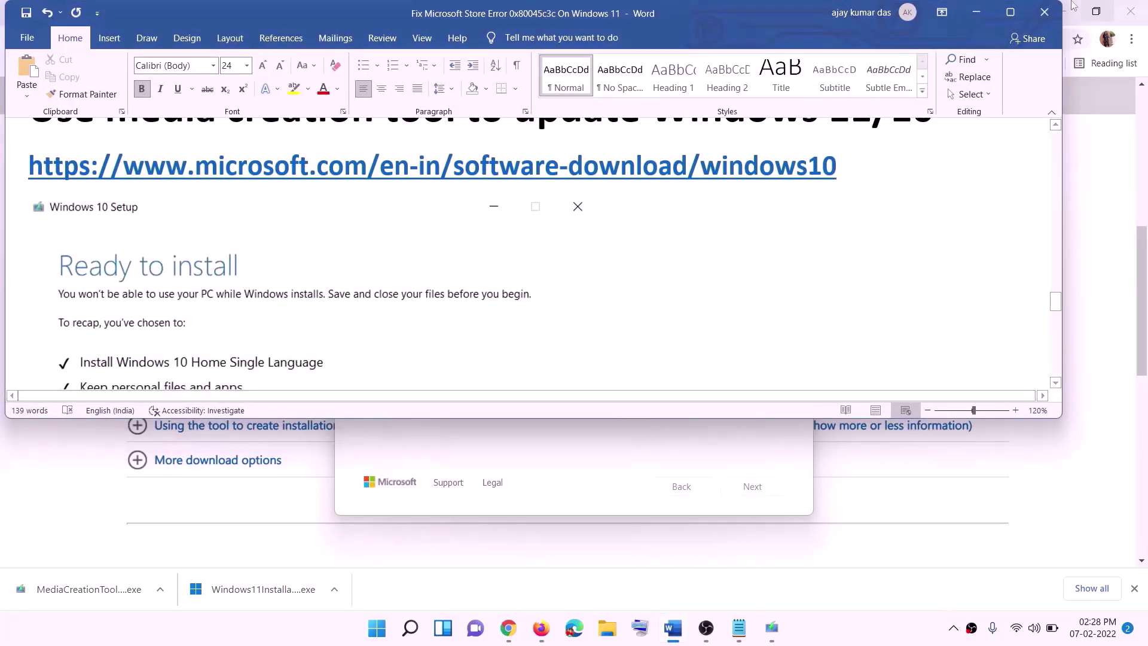
left_click(1011, 12)
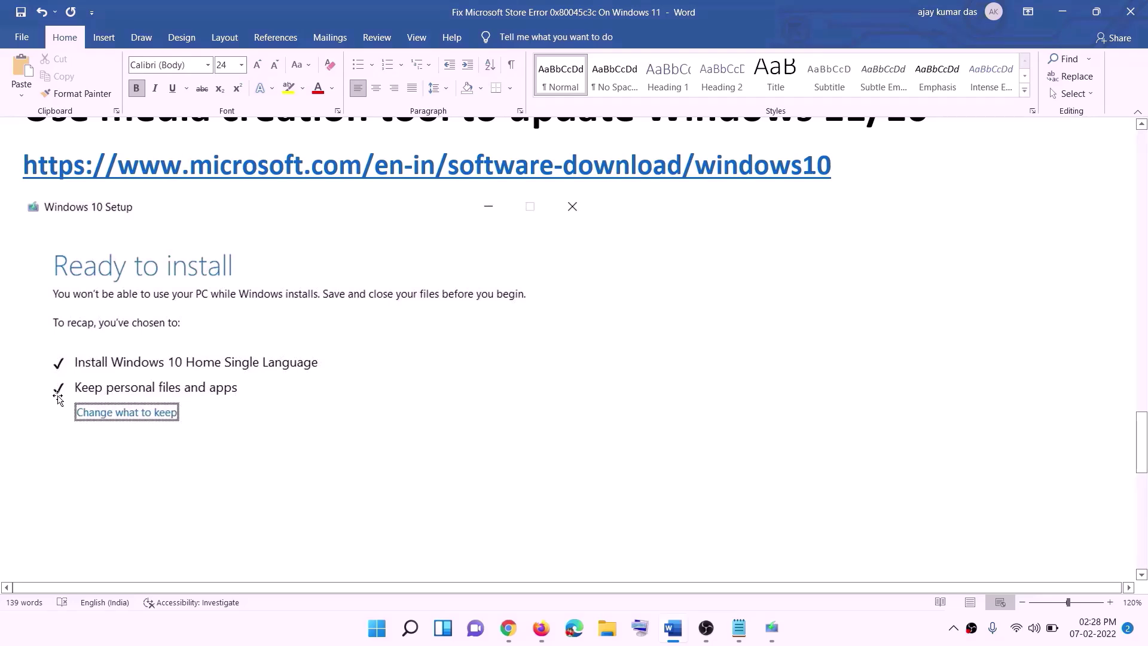
scroll(589, 415, "down", 3)
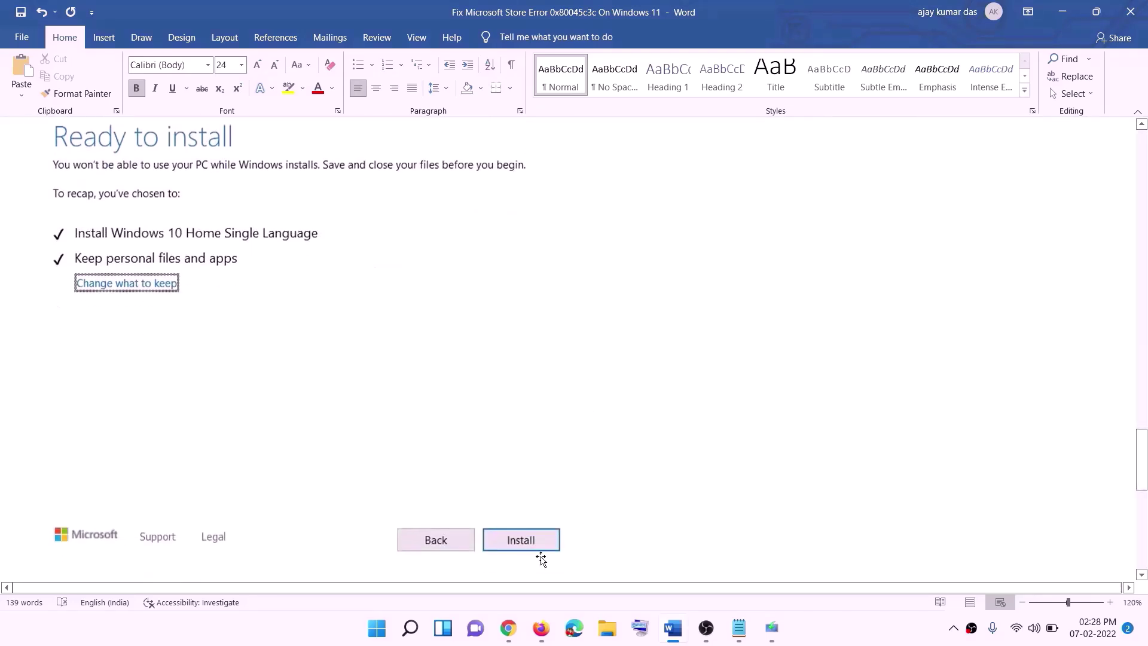